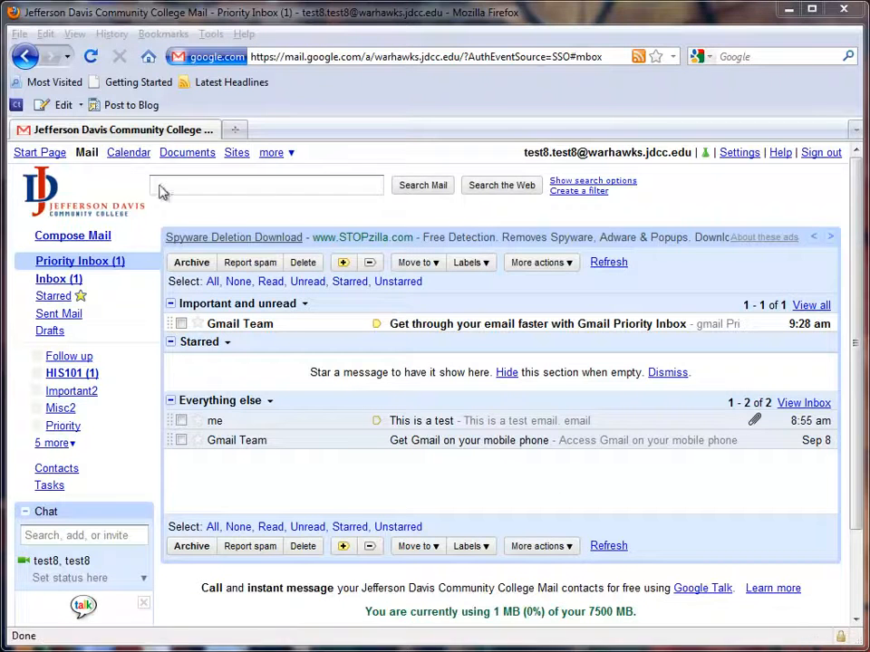
Open the college account's calendar with the (GMT-06:00) Central Time zone and decline the working hours setup.
click(127, 156)
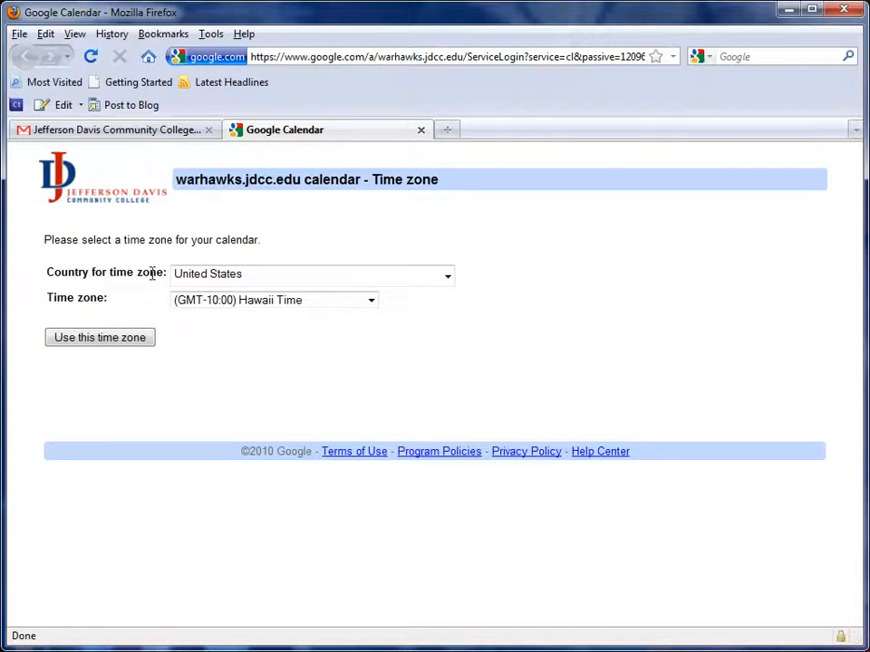
click(371, 301)
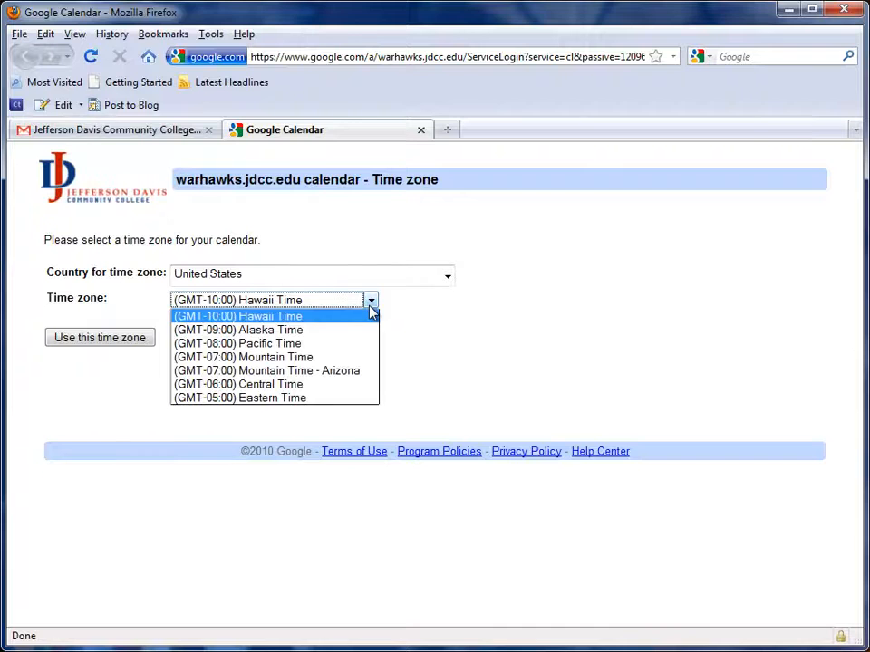
click(333, 388)
click(130, 338)
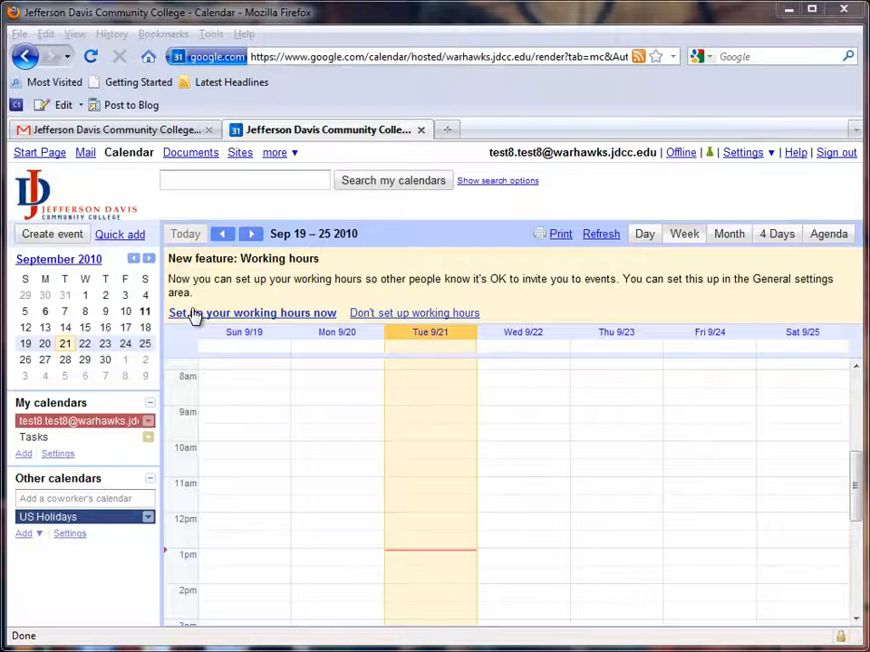
click(417, 314)
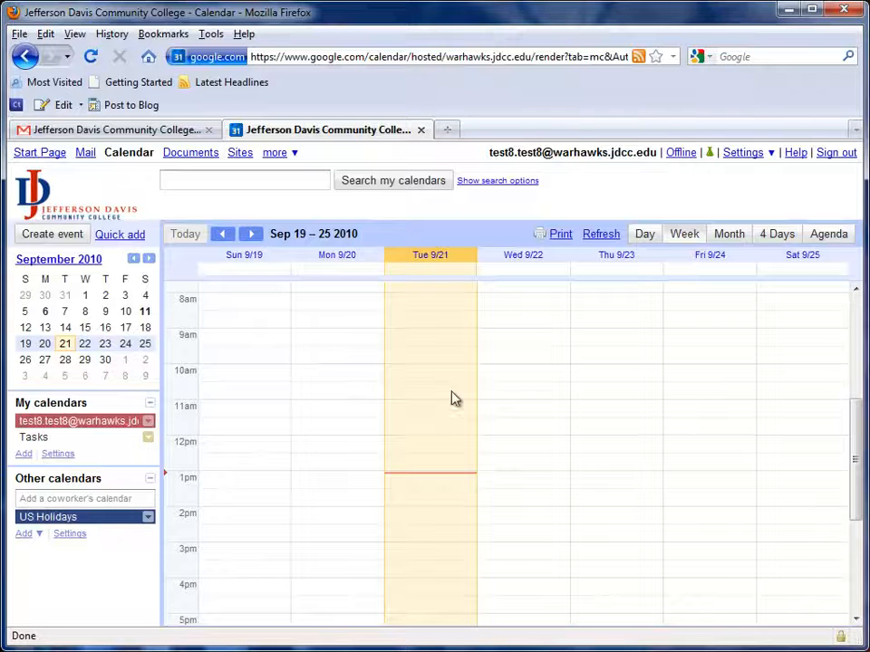
Create an event named "This is a test event" on Tuesday, September 21, from 2pm to 5pm.
click(453, 521)
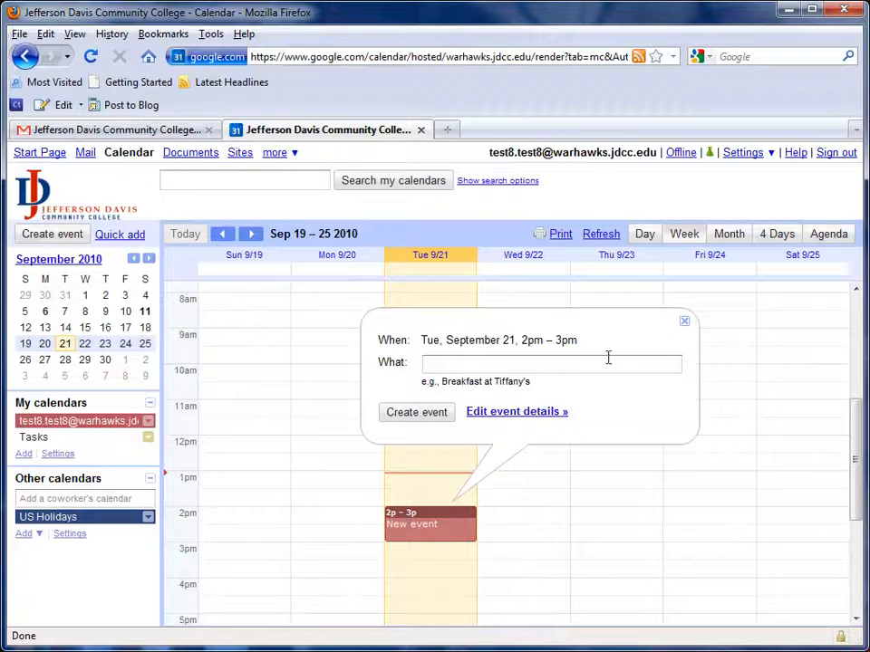
click(686, 324)
scroll(440, 497, down, 1)
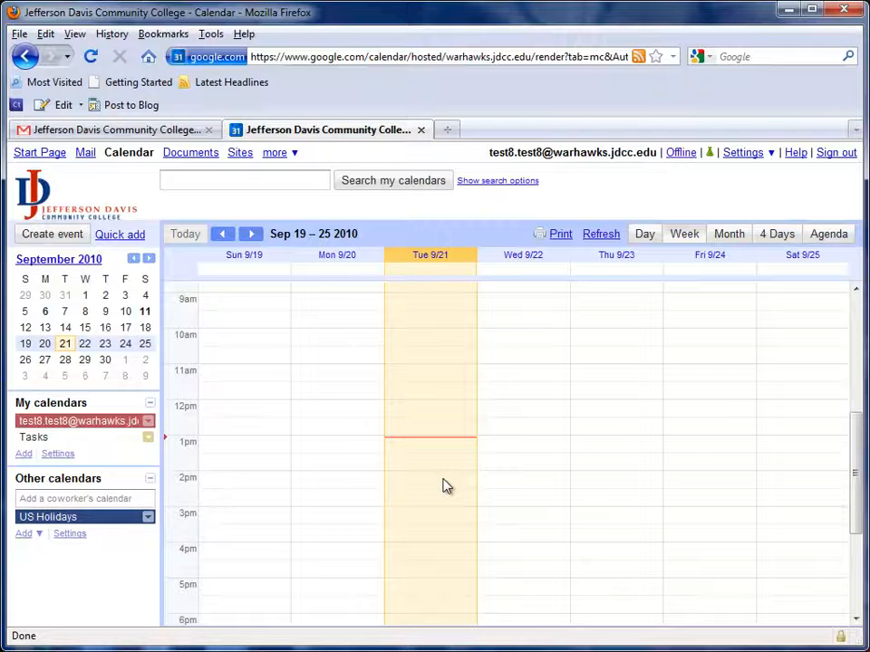
drag(444, 486, 447, 573)
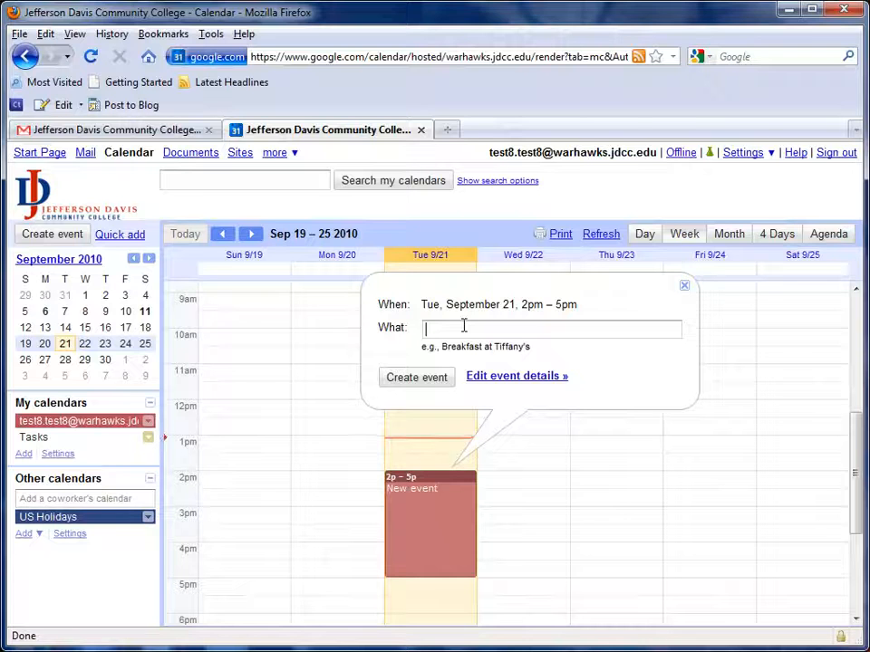
text(This is a test event)
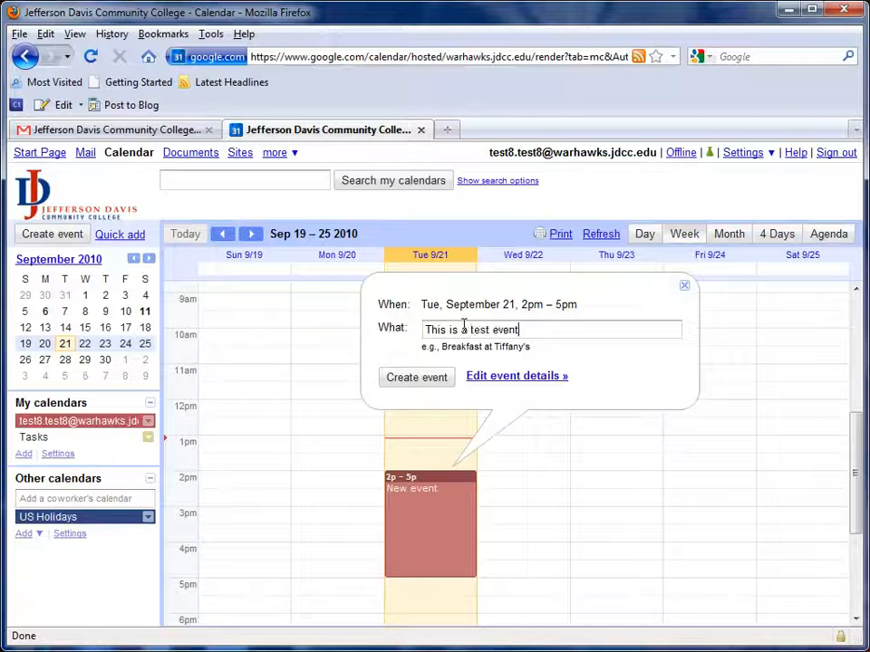
click(441, 384)
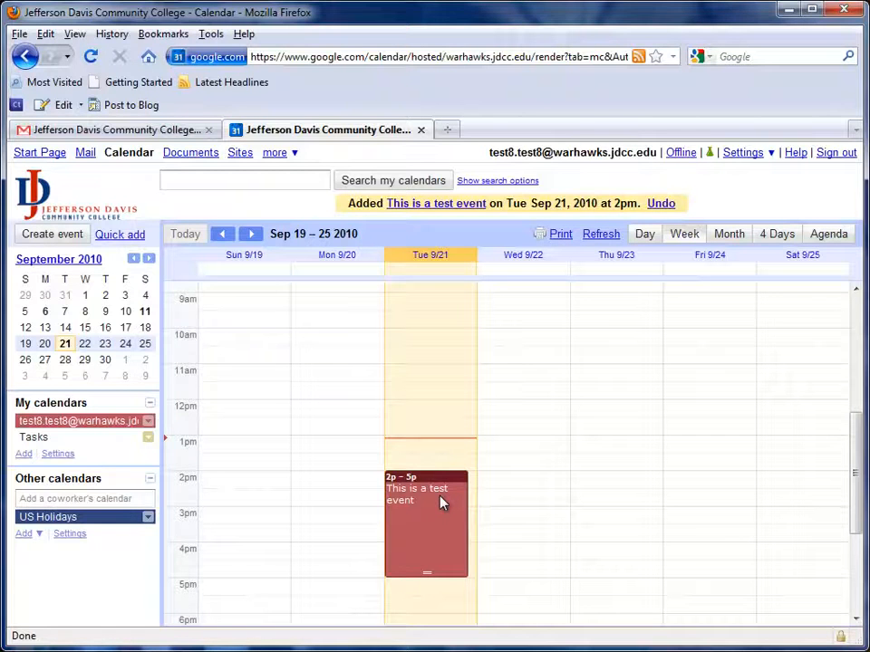
Open the details of the test event, dismiss the new design notice and enter the postal address as its location.
click(407, 500)
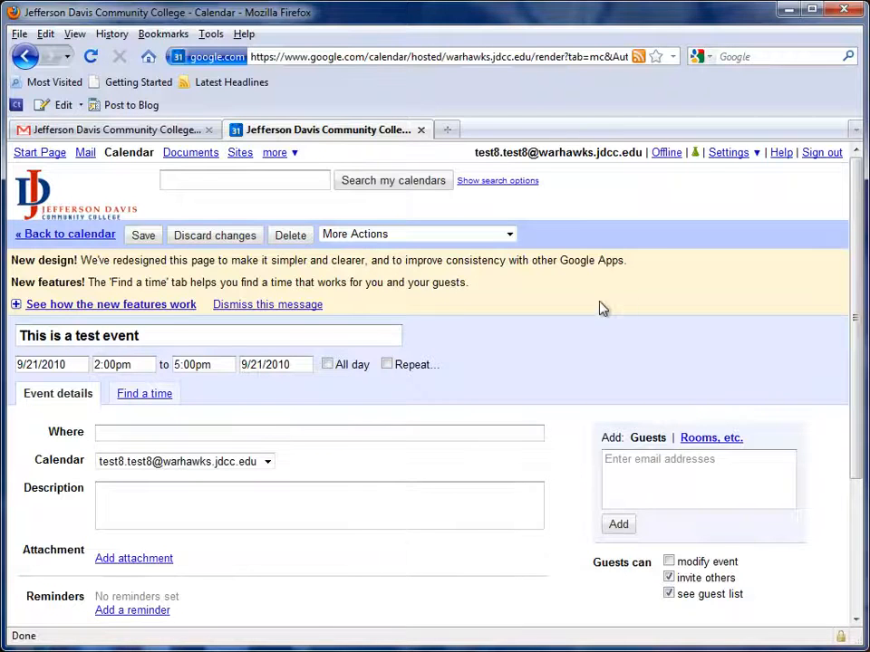
click(303, 307)
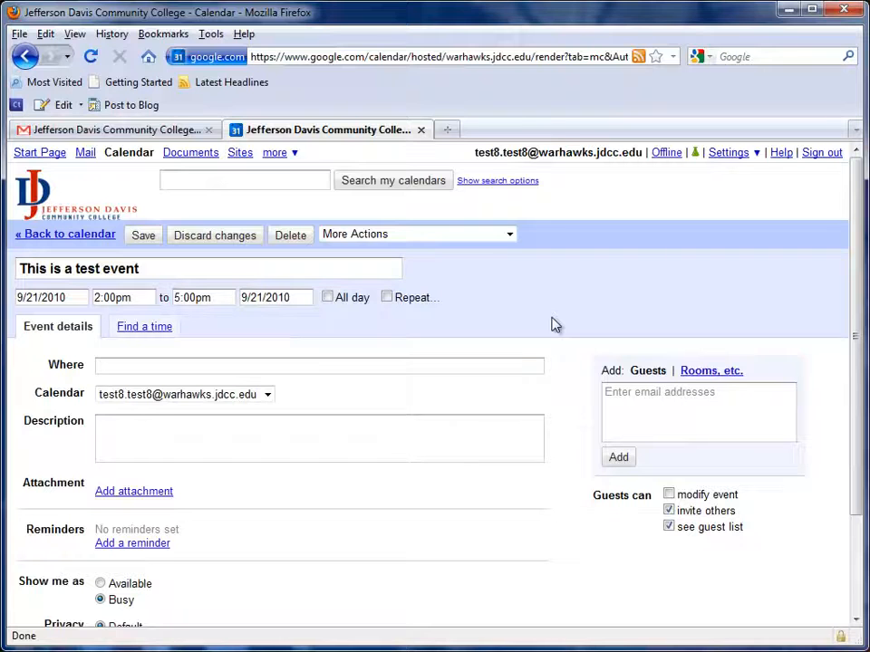
click(272, 367)
text(220 Al)
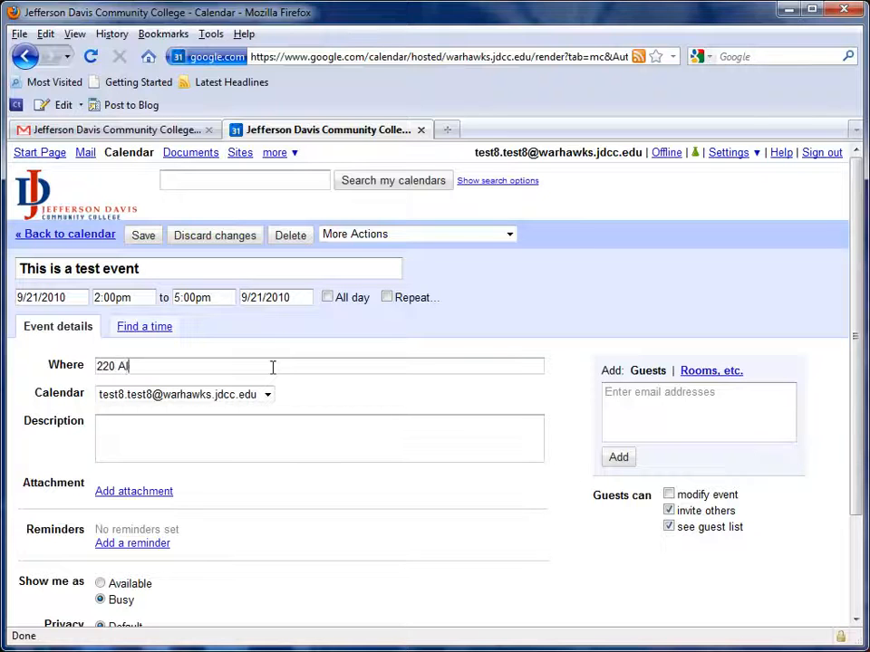
text(co Drive, Brewton, AL 36426)
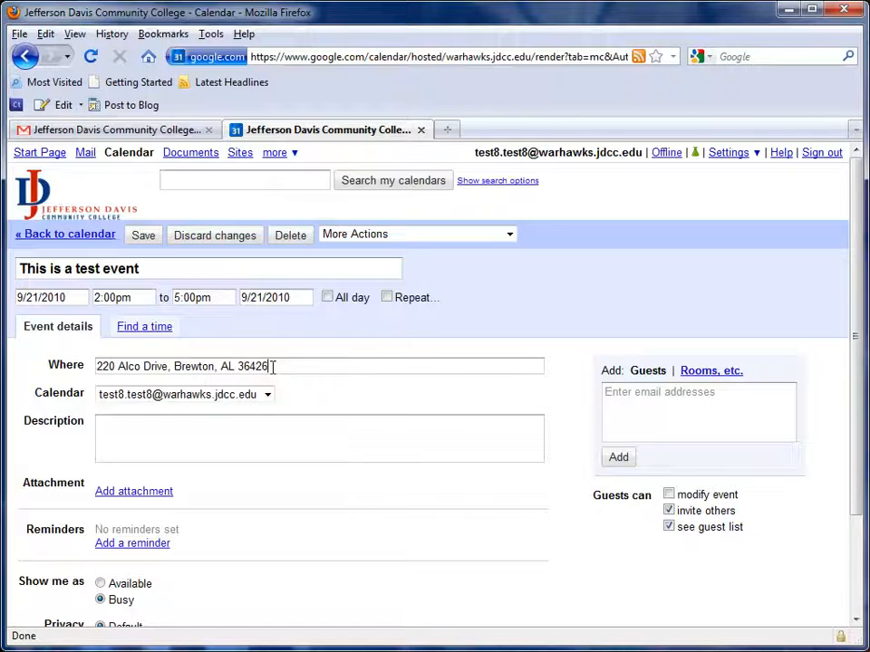
Enter the event description "This is a test event that we are adding to our calendar.".
click(240, 418)
text(This is )
text(a test event that)
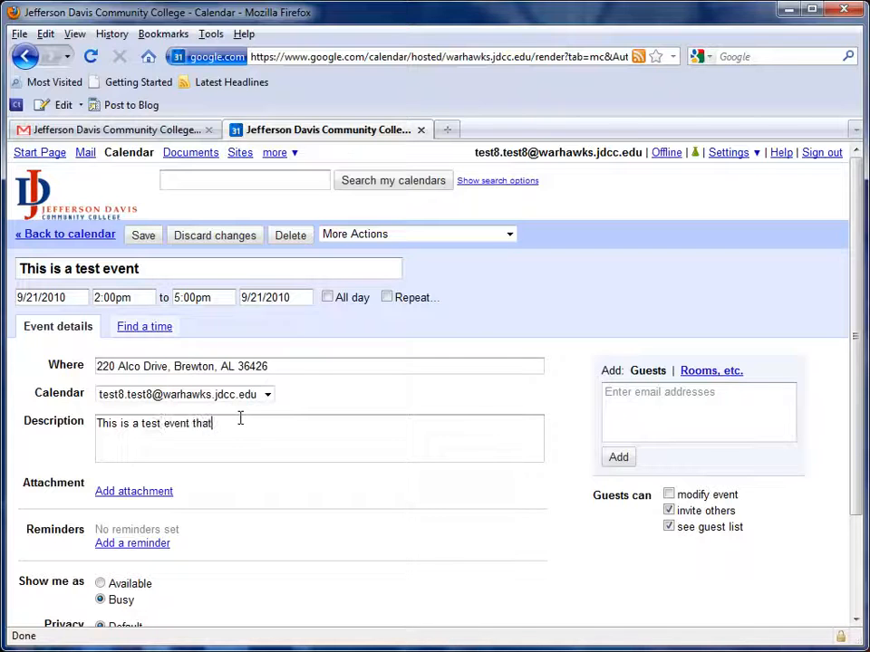
text( we are adding to our calendar.)
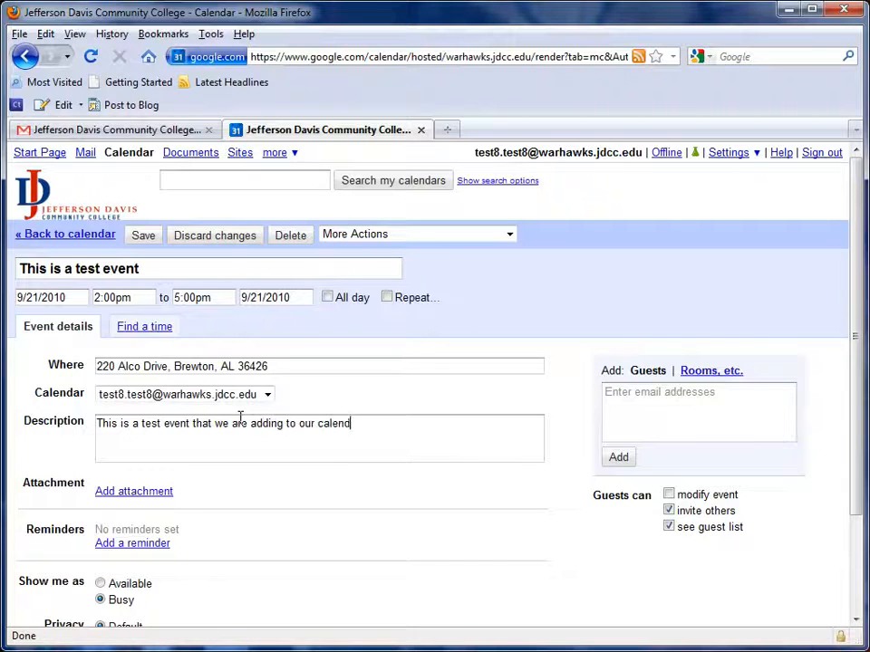
Add a pop-up reminder to the event, set to 1 hour before it starts.
scroll(193, 499, down, 2)
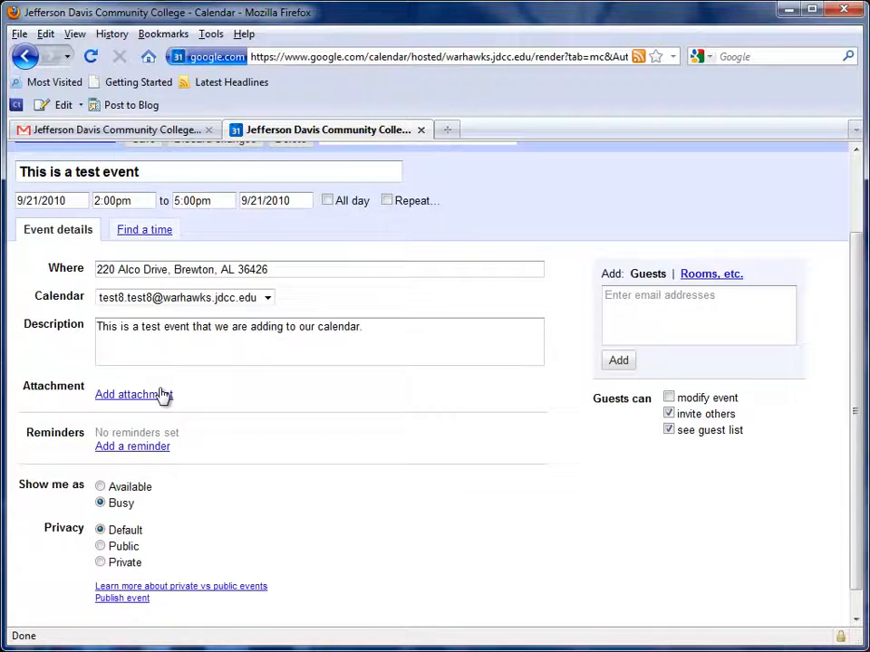
click(161, 448)
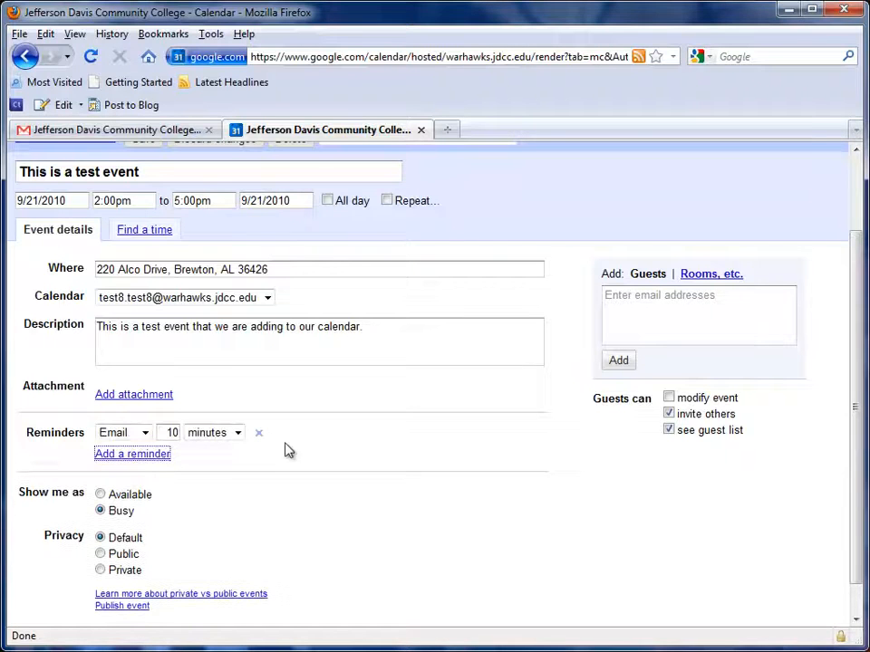
click(144, 434)
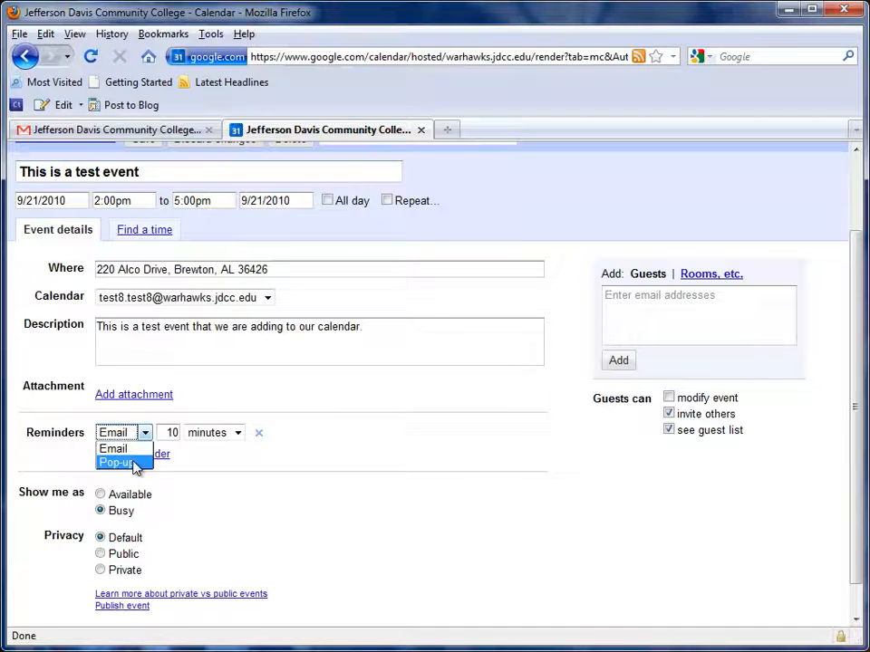
click(133, 464)
drag(169, 433, 191, 433)
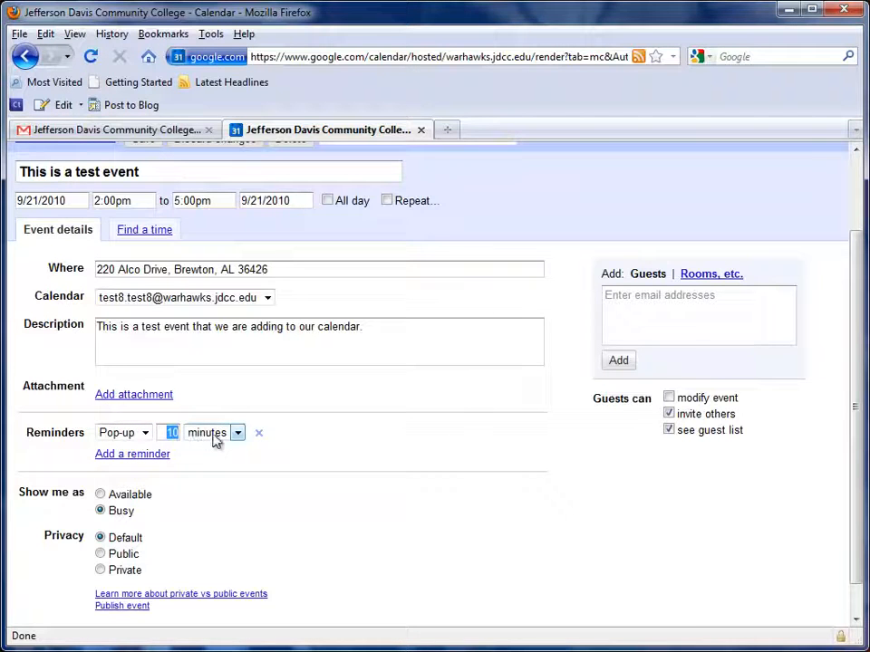
text(1)
click(215, 435)
click(233, 462)
Add an email reminder at 30 minutes and another pop-up reminder at 10 minutes before the event.
click(164, 460)
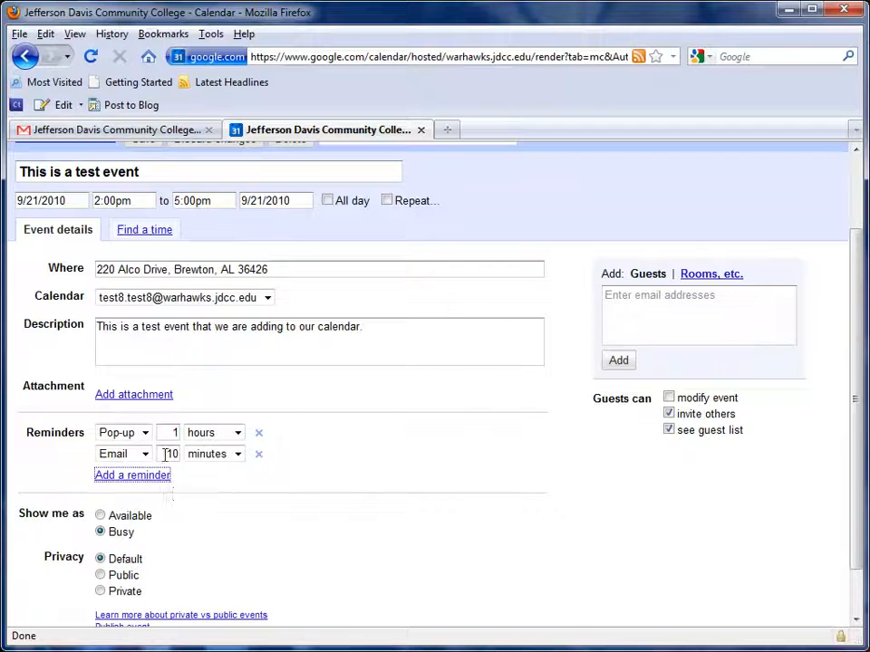
drag(164, 453, 190, 453)
text(30)
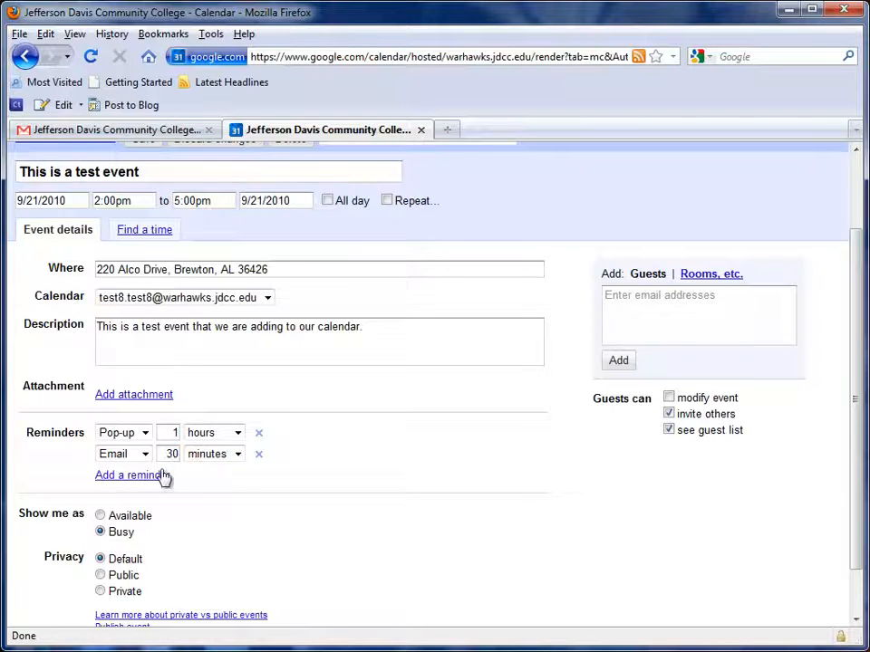
click(171, 476)
click(136, 475)
click(132, 505)
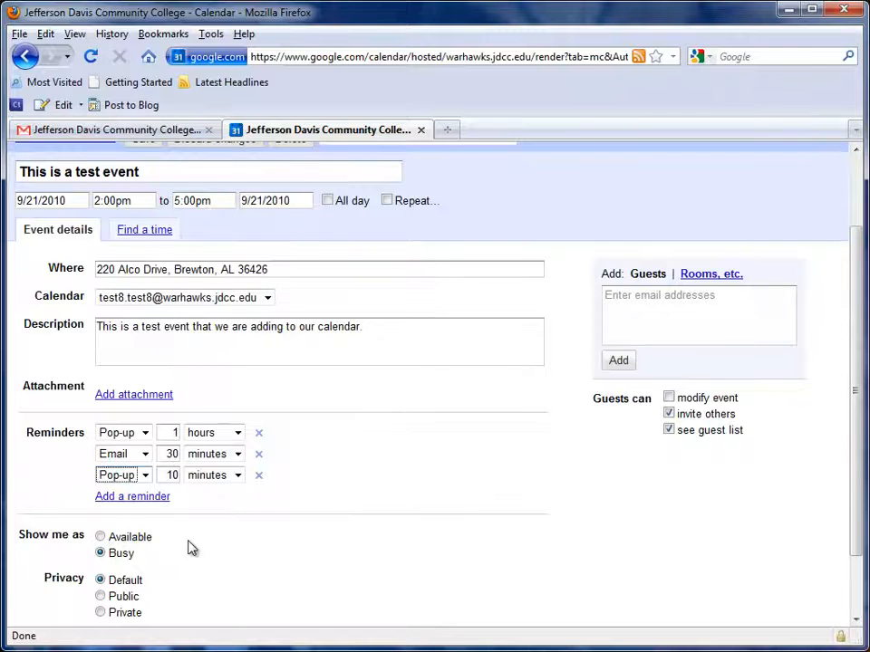
Try out a repeat of every 2 weeks on Tuesday until 11/1/2010 for the event, and discard it.
scroll(163, 548, down, 2)
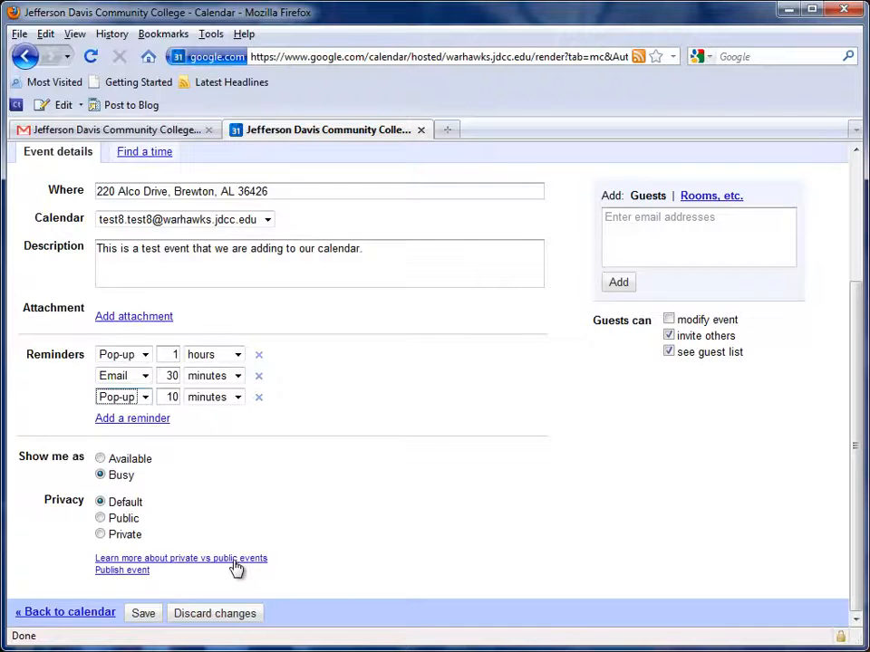
scroll(270, 554, up, 4)
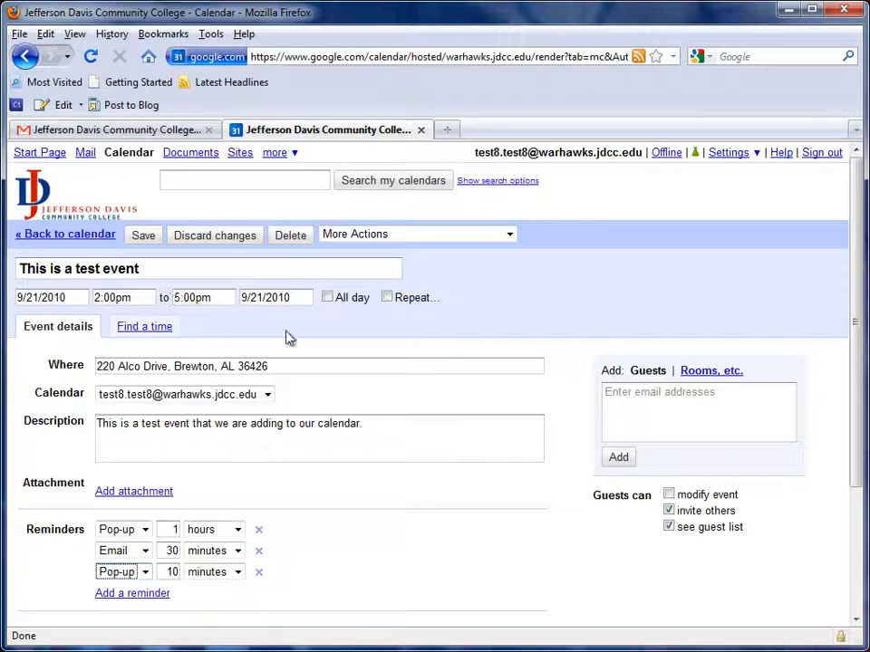
click(387, 298)
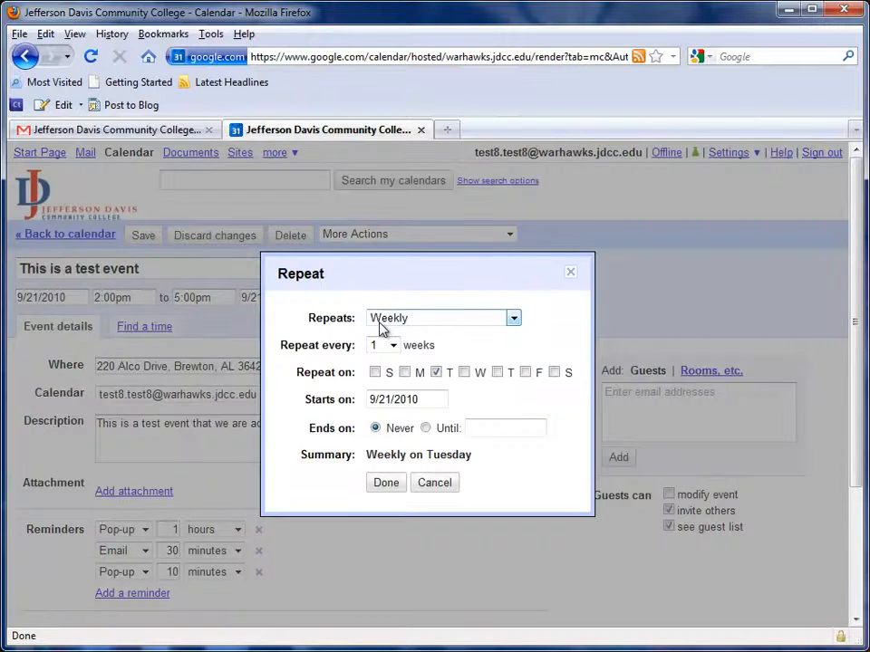
click(514, 319)
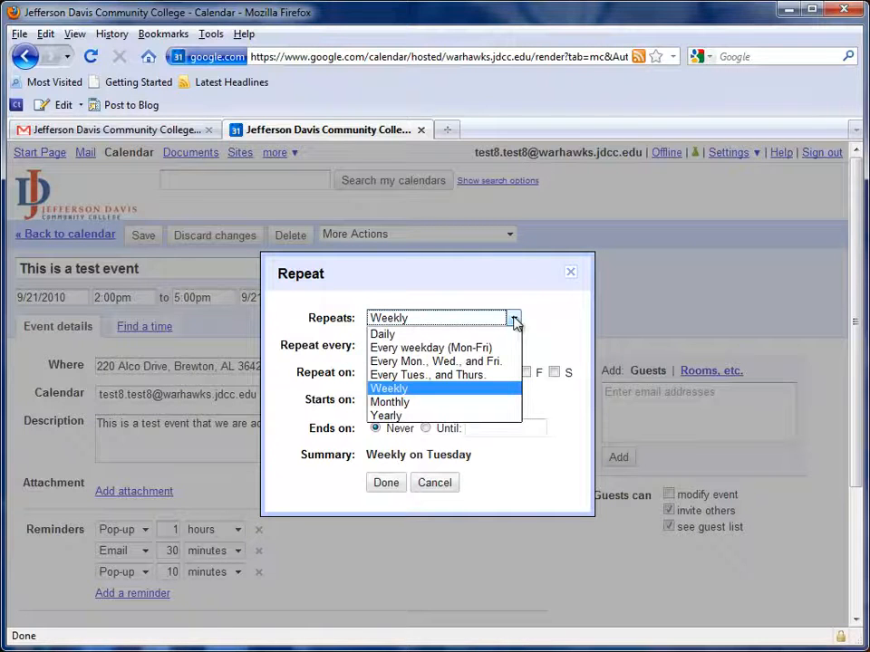
click(514, 319)
click(393, 345)
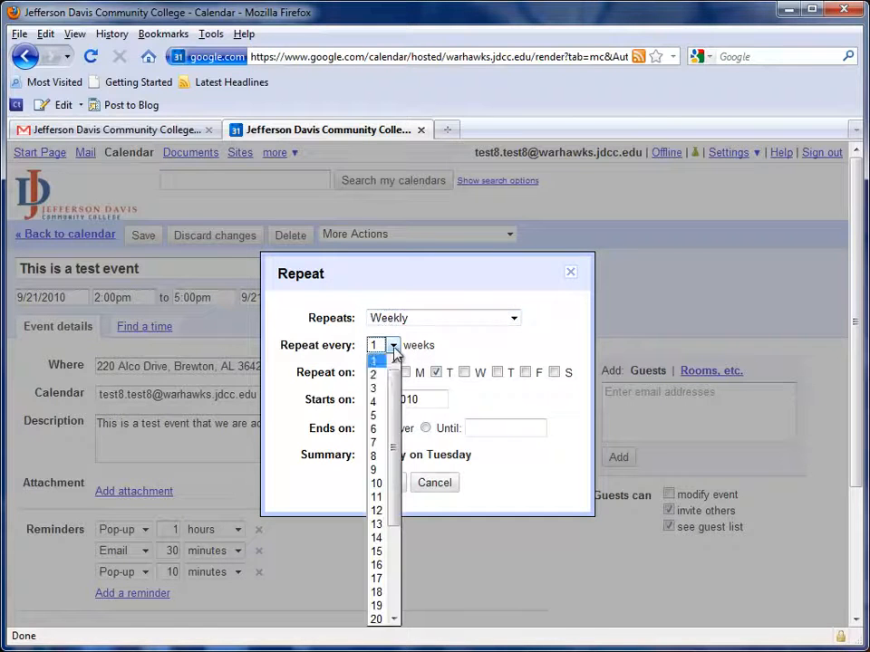
click(376, 376)
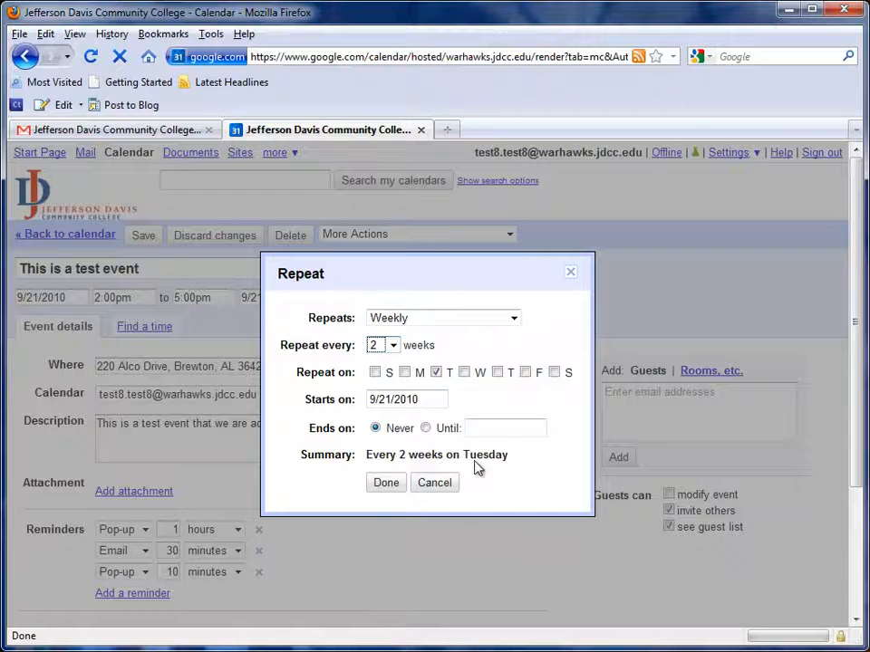
click(404, 372)
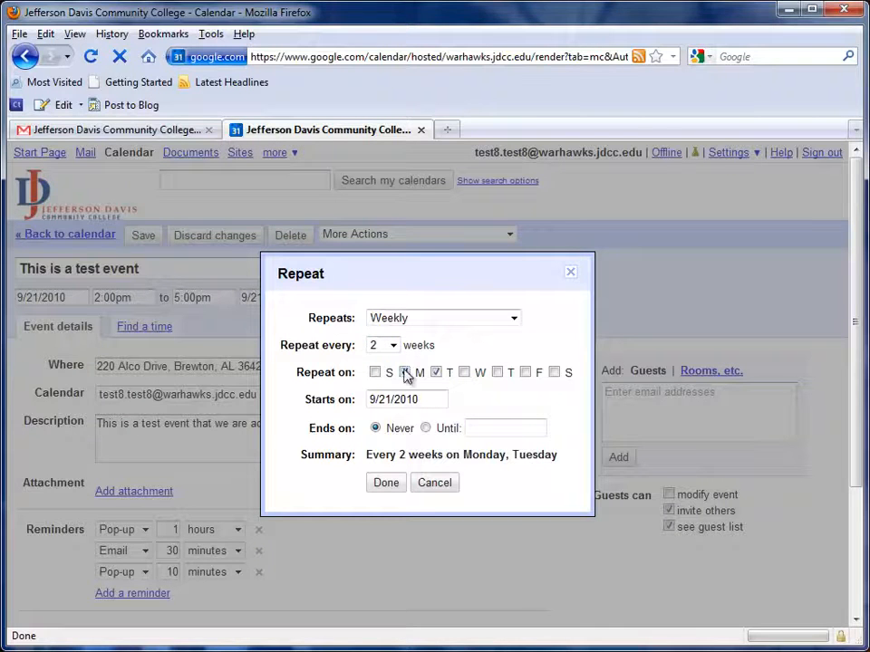
click(405, 372)
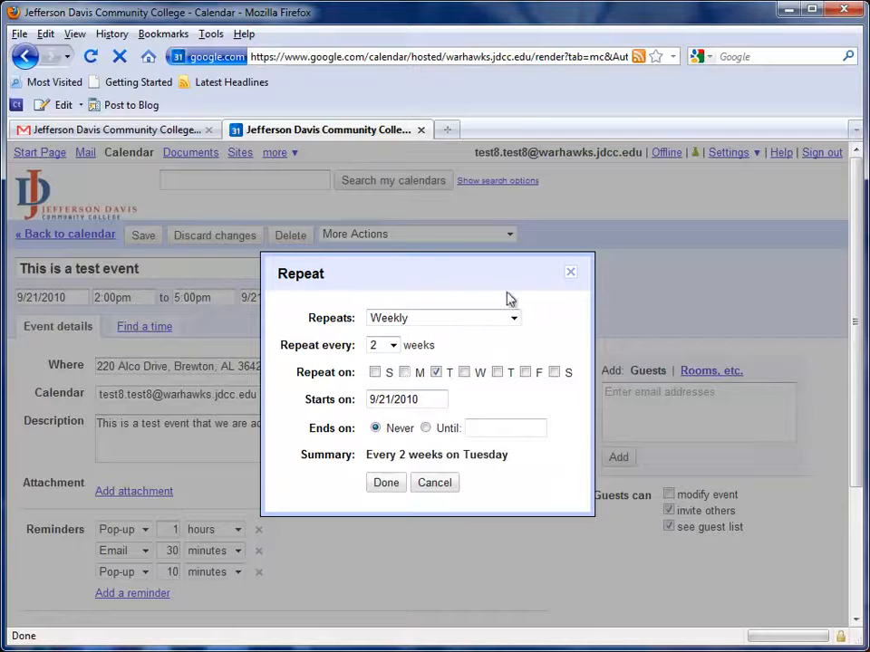
click(425, 428)
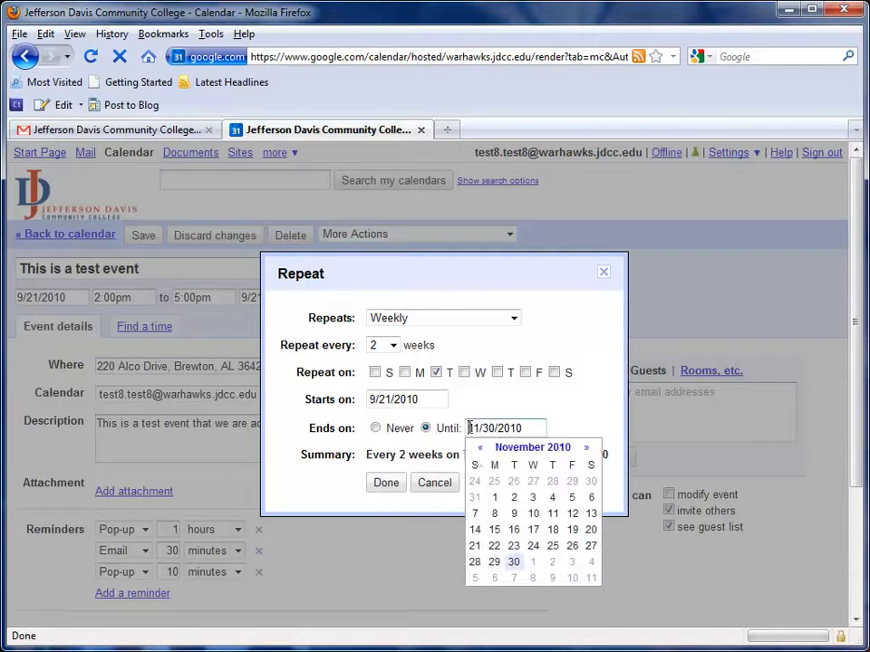
click(495, 498)
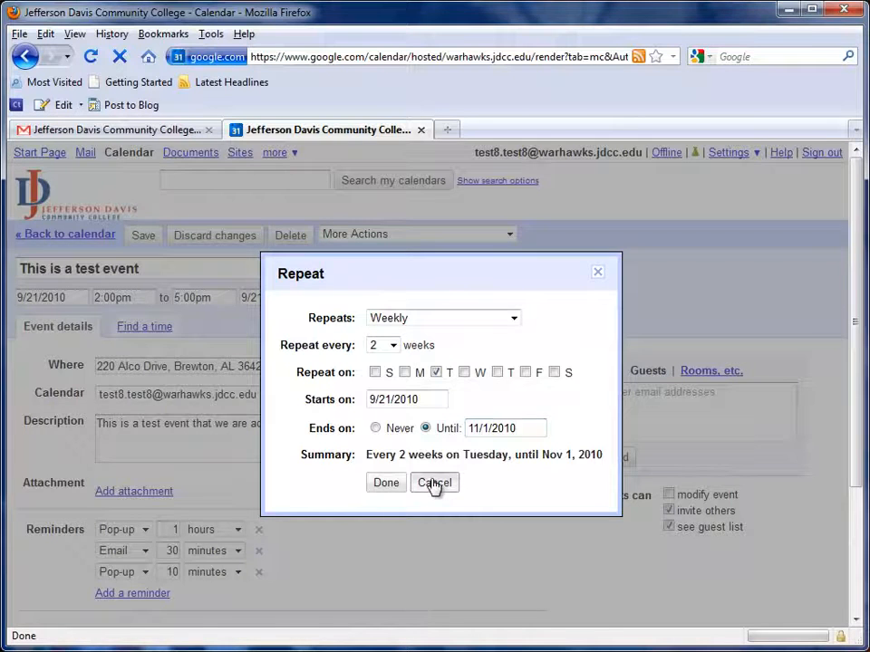
click(434, 485)
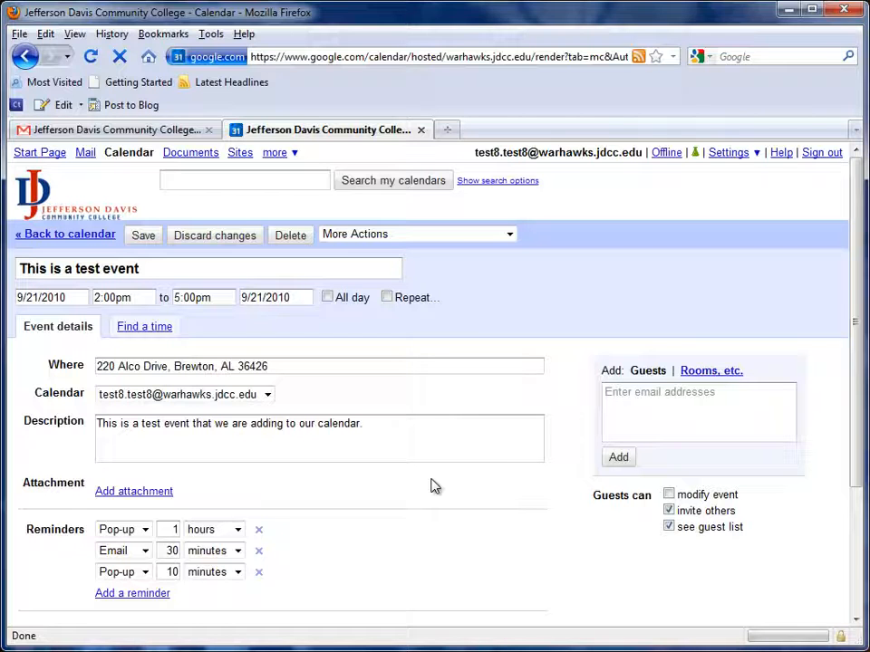
Make the test event on 9/21/2010 an all-day event.
click(329, 299)
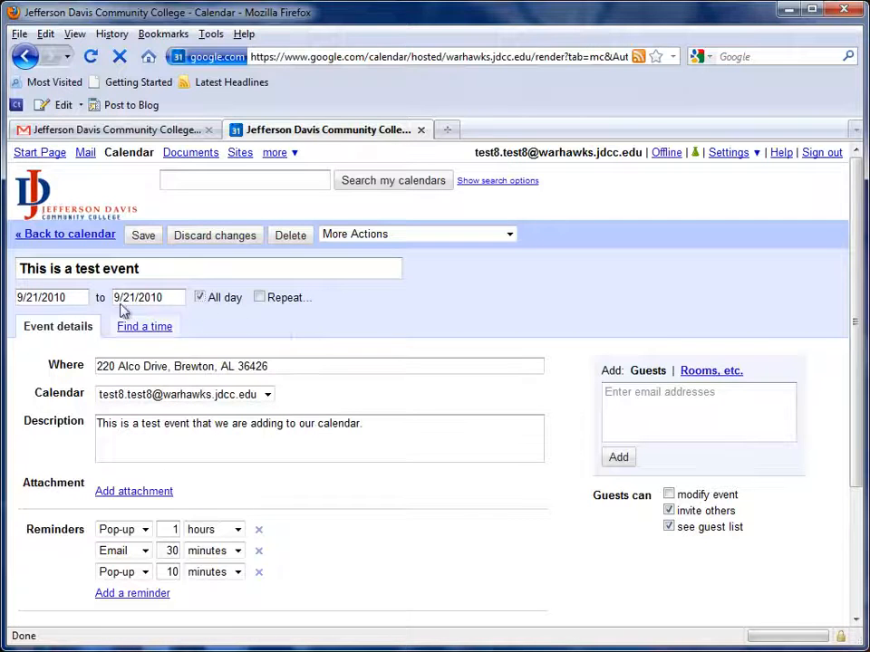
Turn off all-day scheduling for the test event on 9/21/2010 and save the event.
click(201, 299)
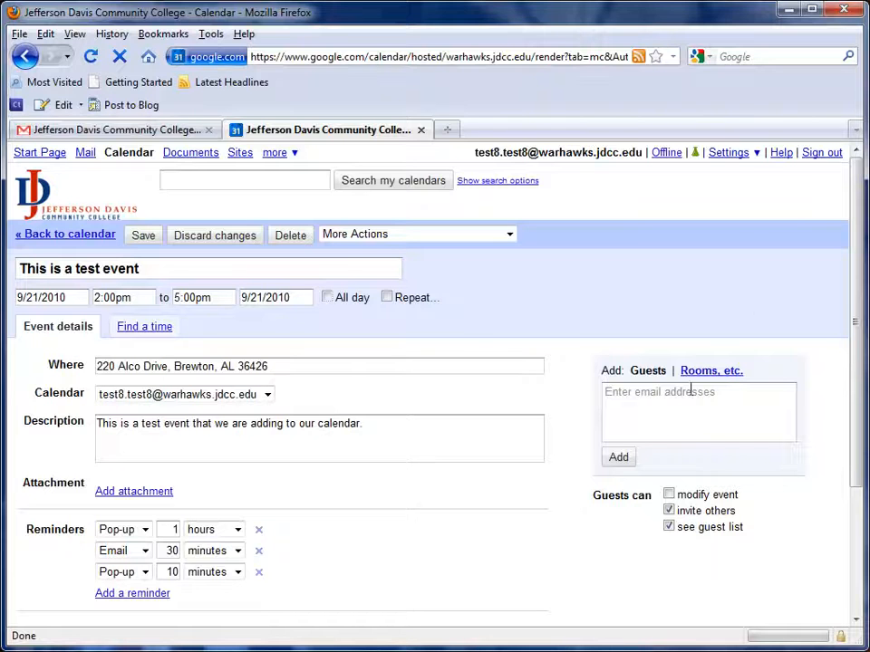
scroll(412, 501, down, 4)
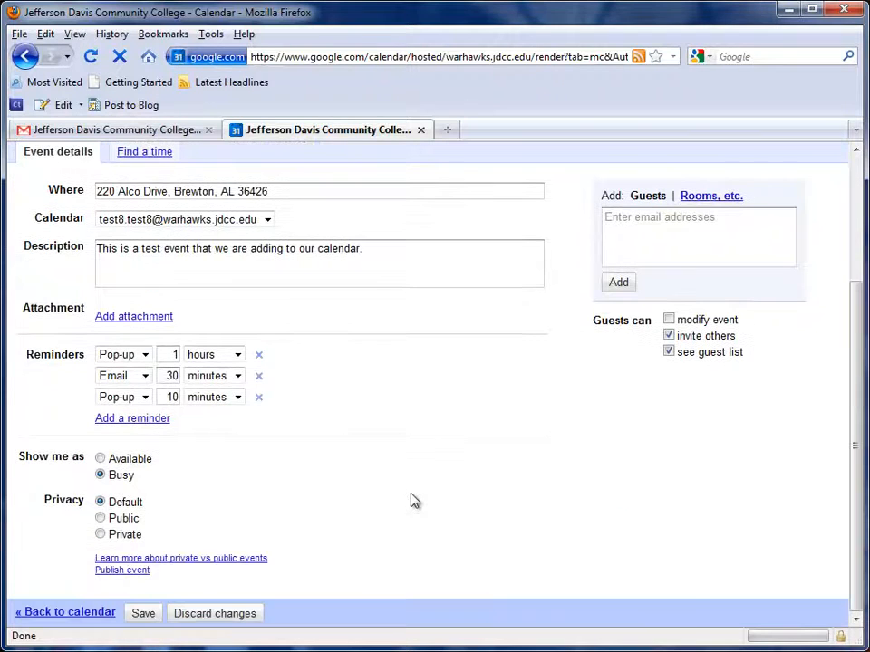
scroll(217, 524, up, 4)
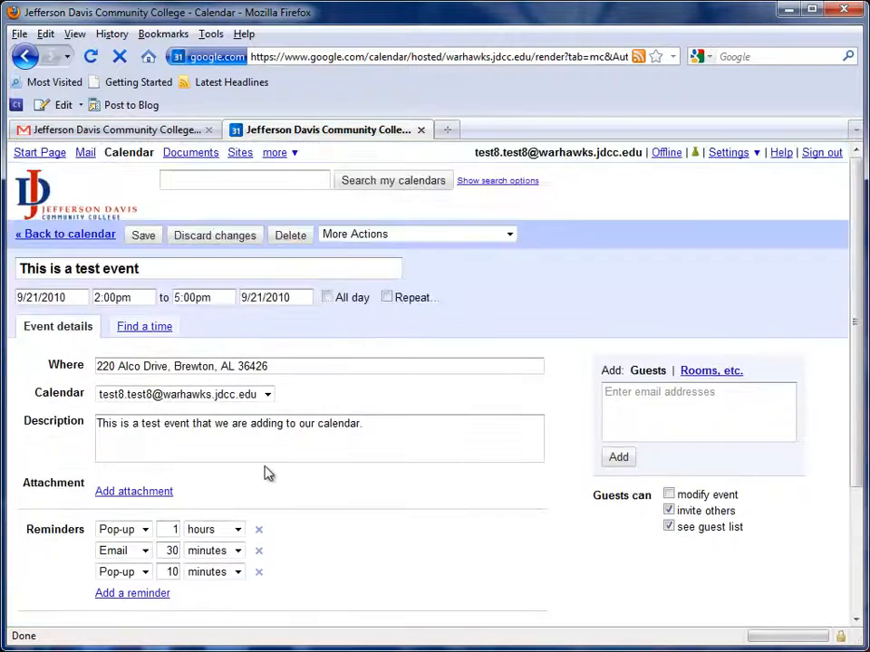
click(143, 235)
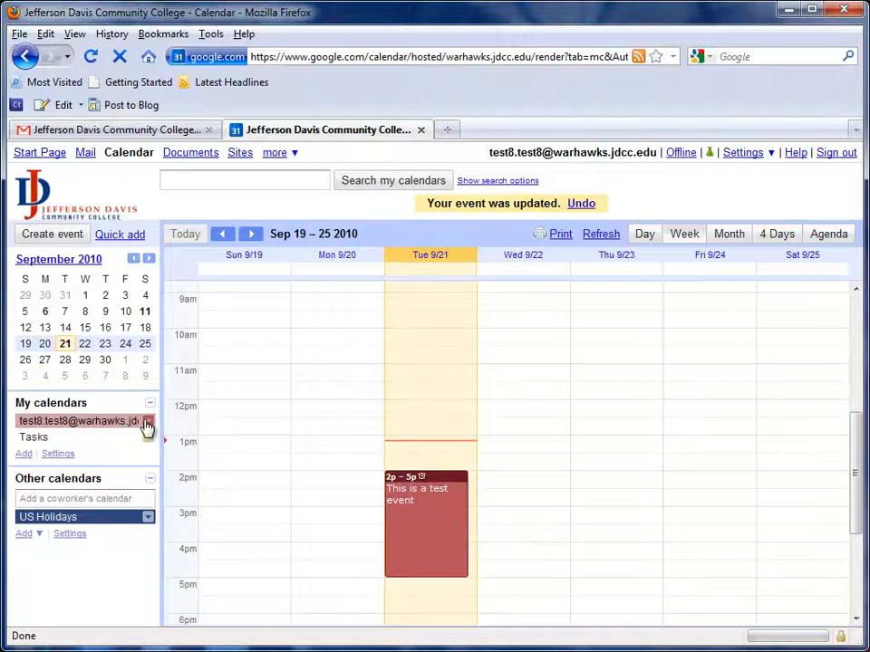
Create an event titled "event name" on Wednesday, September 22, 12pm–1pm, and look at its details without changing them.
click(512, 409)
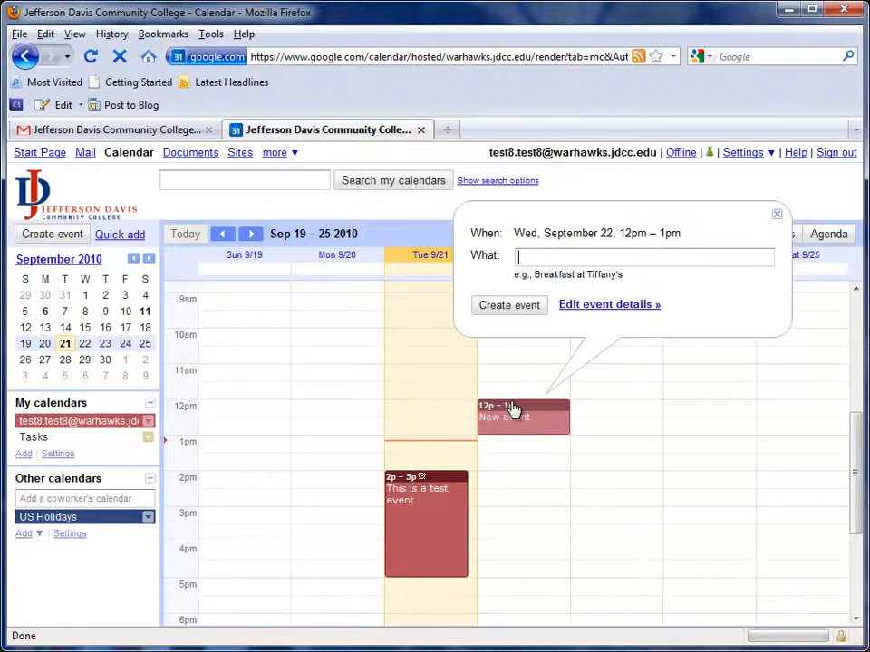
text(event name)
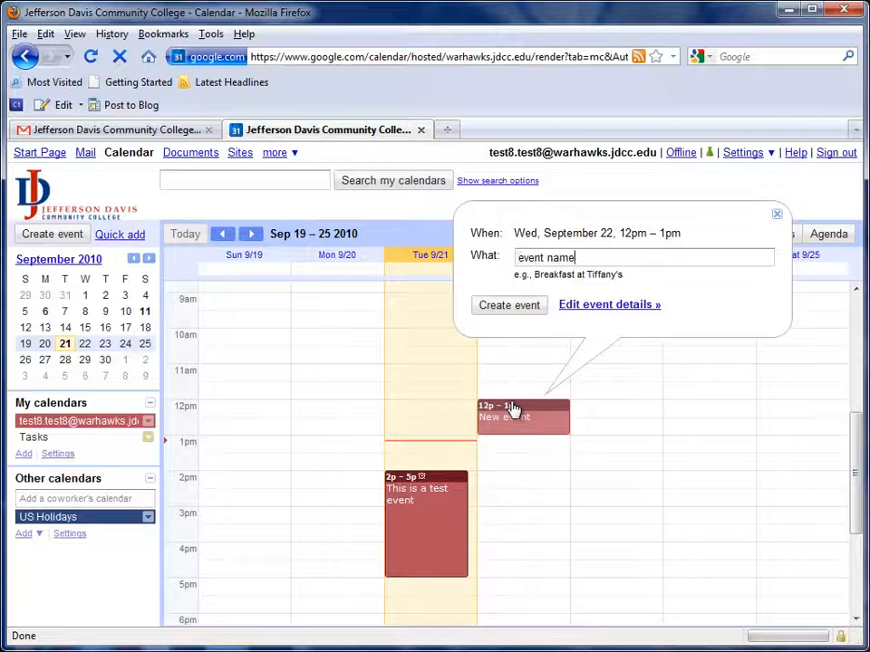
click(510, 308)
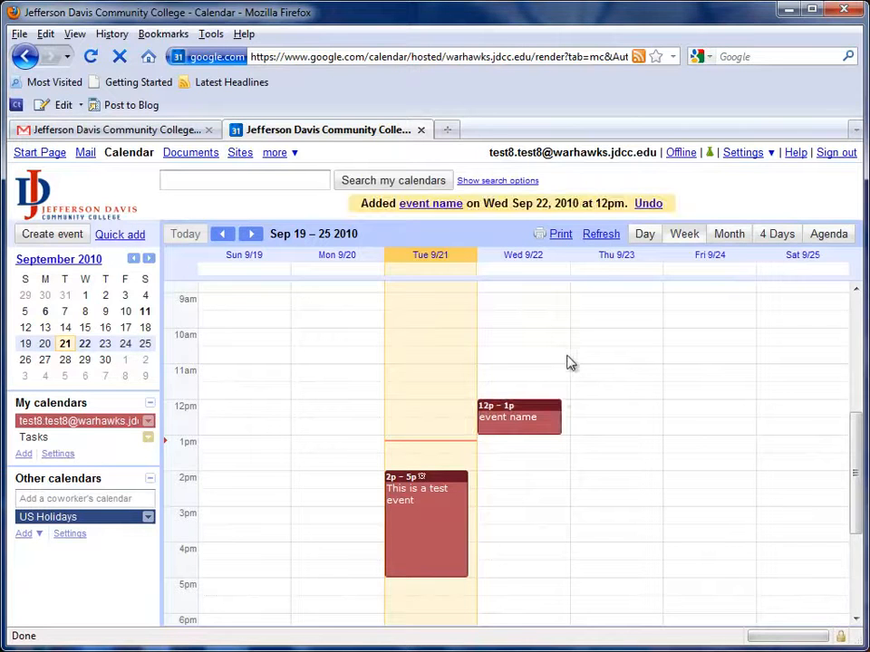
click(530, 424)
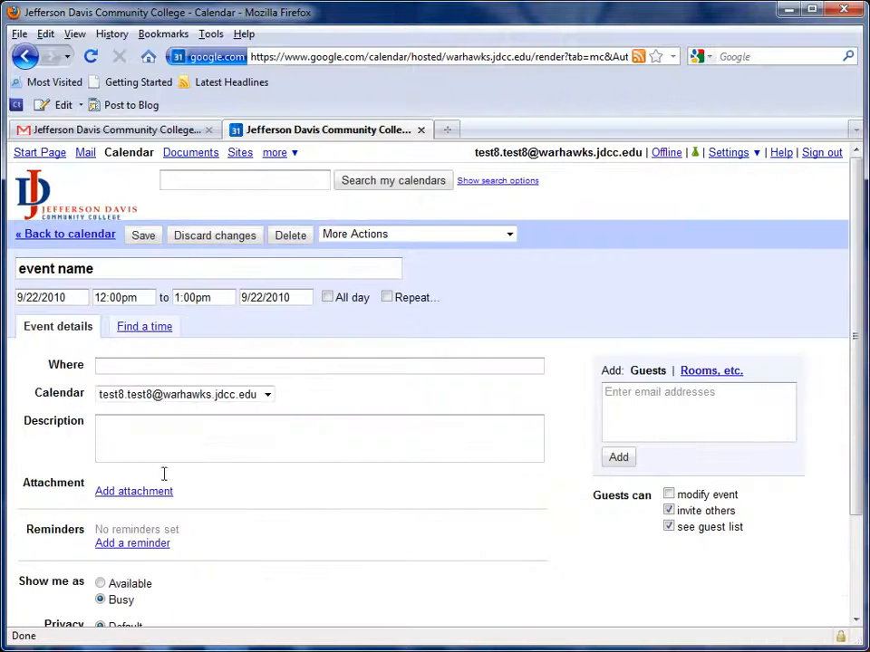
click(218, 235)
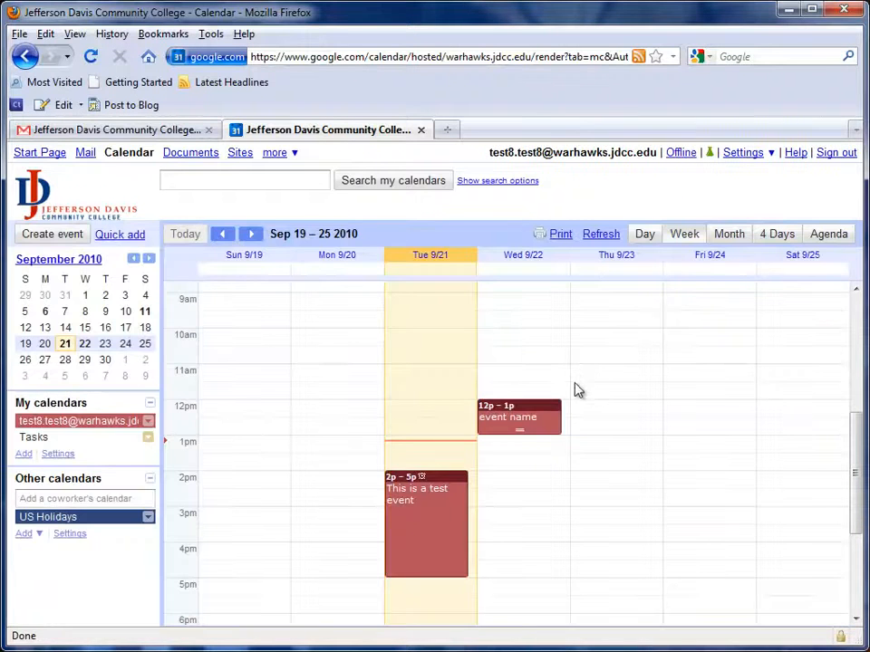
Review the details of the account's main calendar and open its notification settings.
click(148, 422)
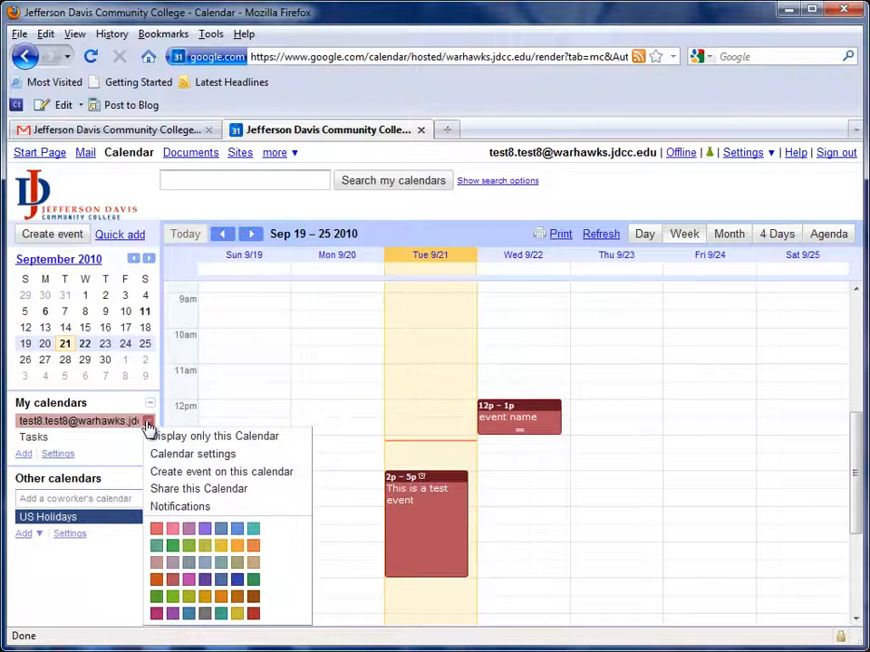
click(190, 462)
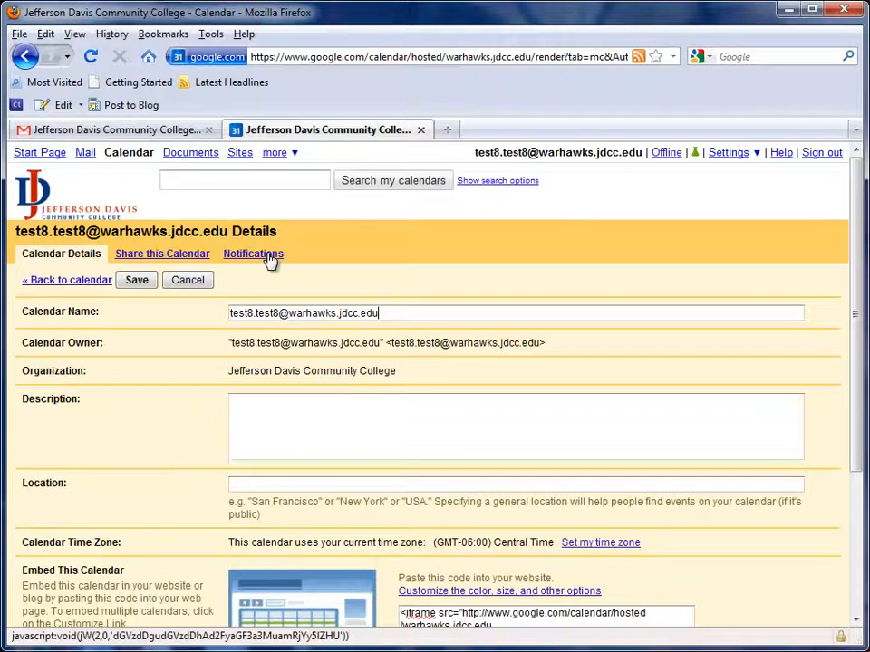
scroll(207, 479, down, 5)
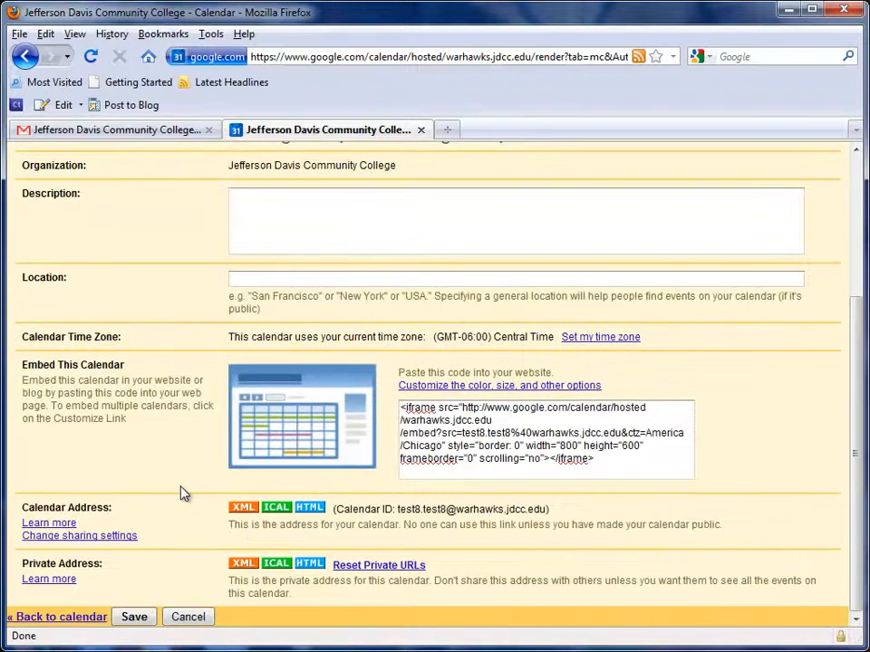
scroll(182, 492, up, 5)
click(248, 257)
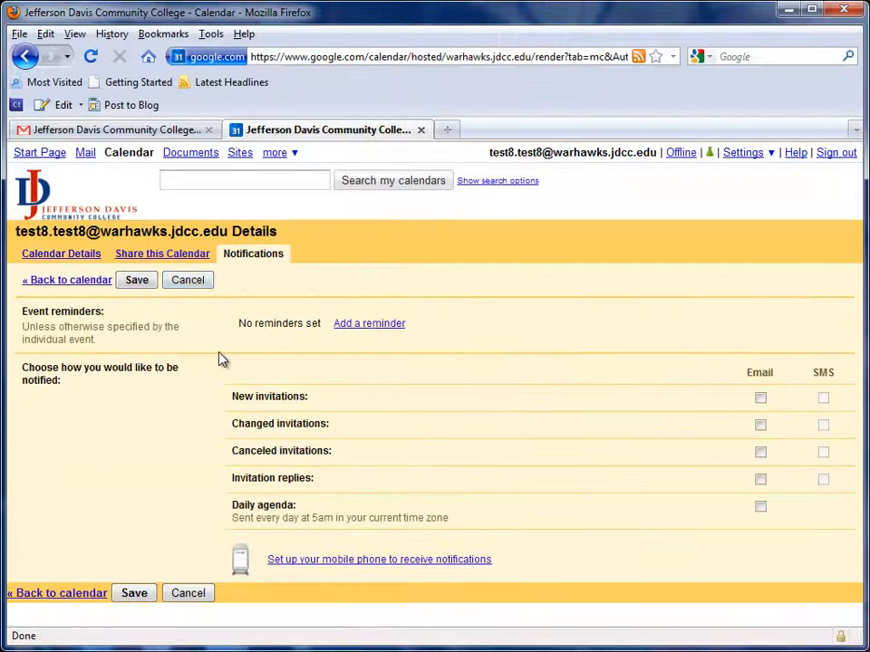
Add a default pop-up reminder 10 minutes before each event and save the calendar's notification settings.
click(356, 326)
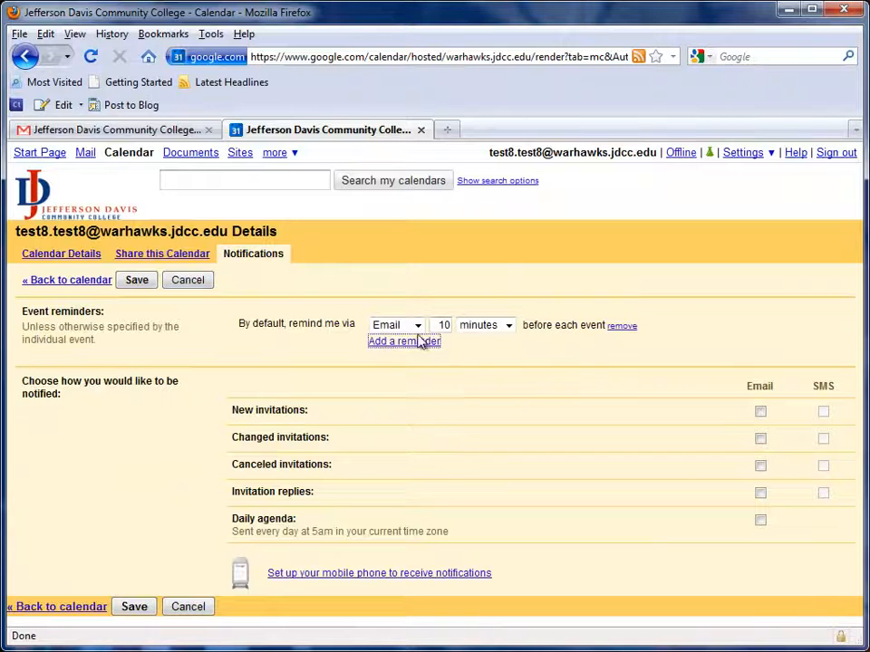
click(418, 331)
click(410, 353)
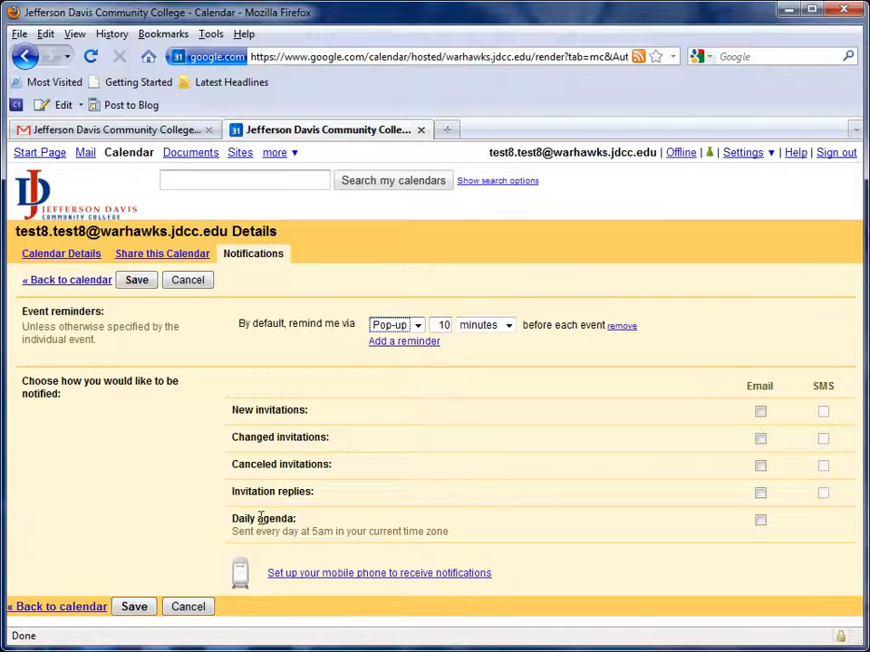
drag(234, 521, 333, 520)
click(340, 527)
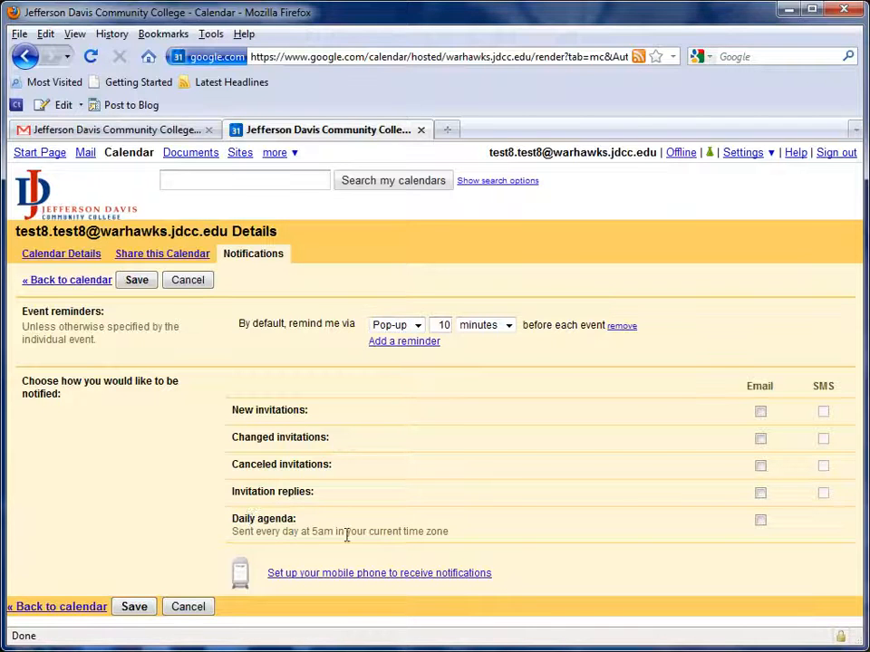
click(761, 522)
click(143, 609)
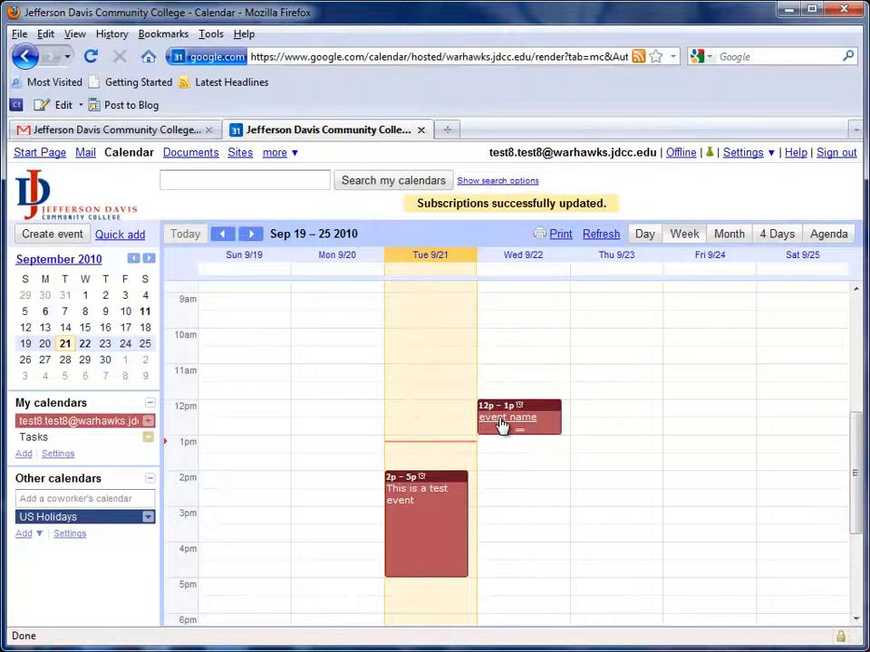
Check the reminder of the "event name" event on September 22 and delete the event.
click(501, 422)
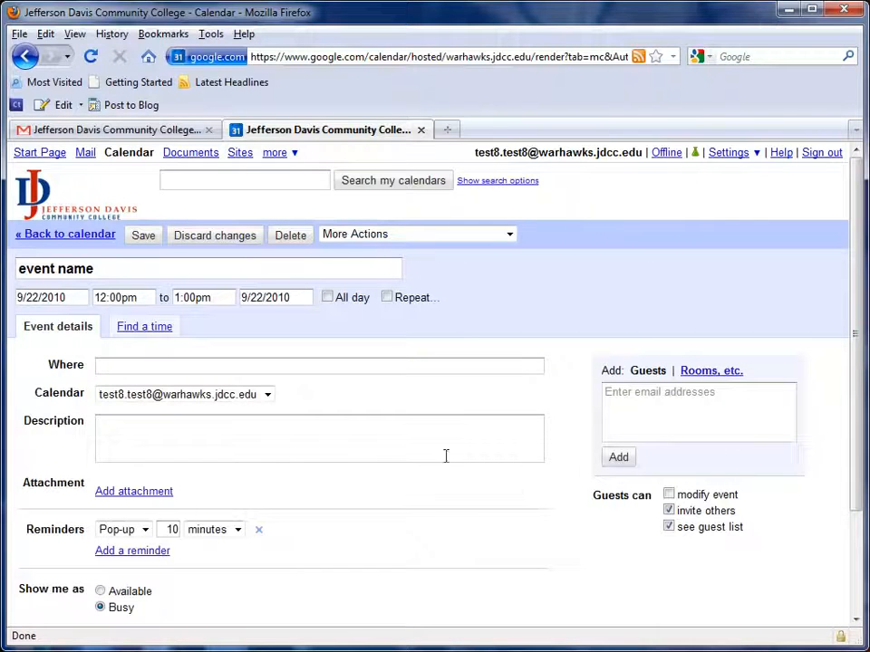
click(293, 241)
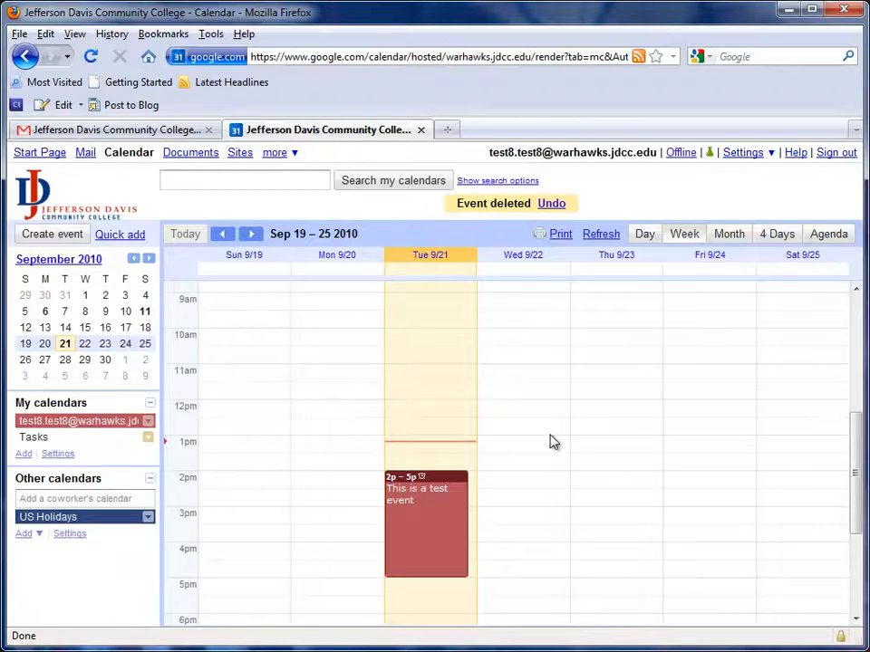
Examine the calendar list and the Mobile Setup fields for phone notifications in the calendar settings.
click(742, 155)
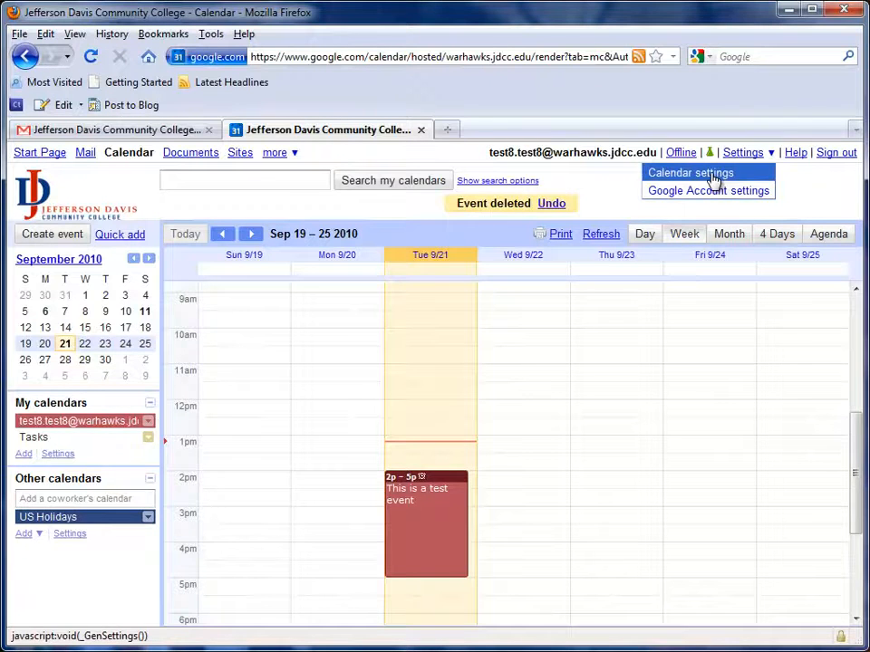
click(712, 180)
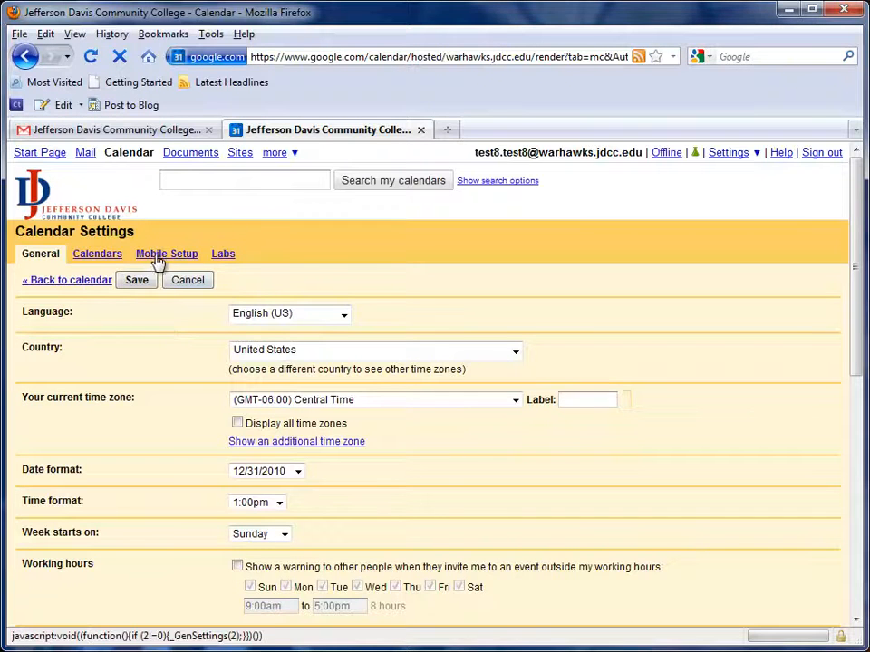
click(91, 256)
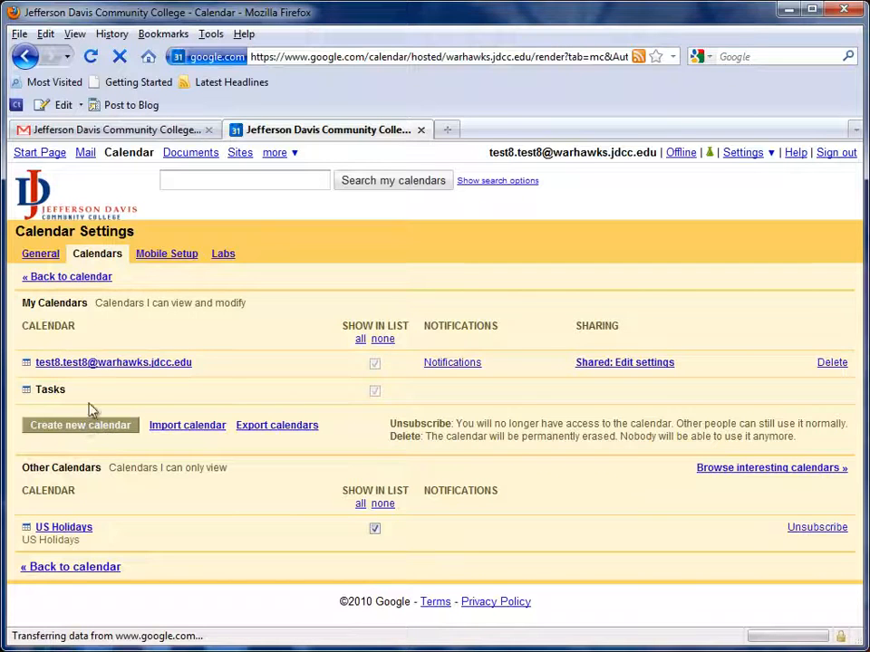
click(168, 257)
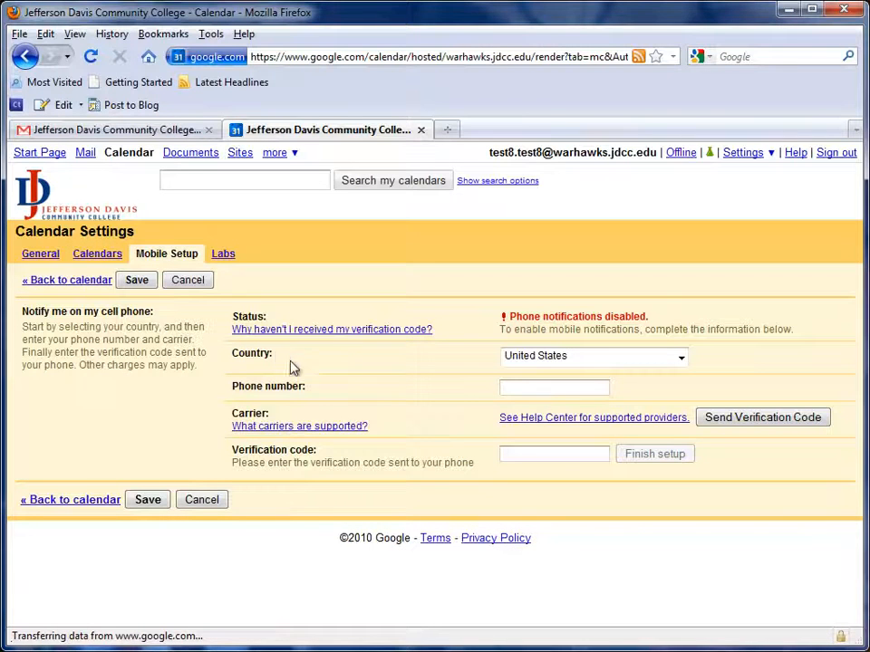
click(530, 387)
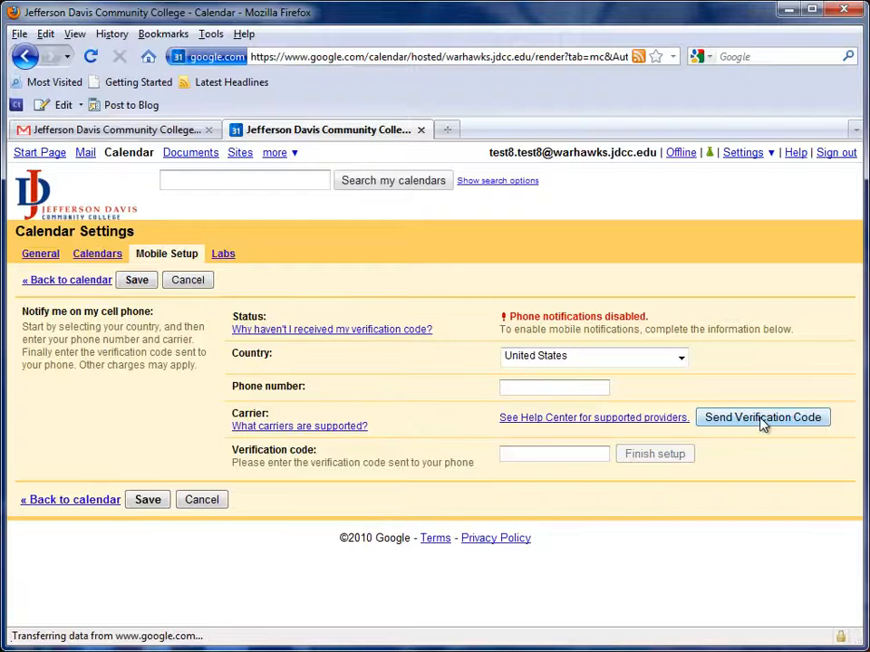
click(557, 457)
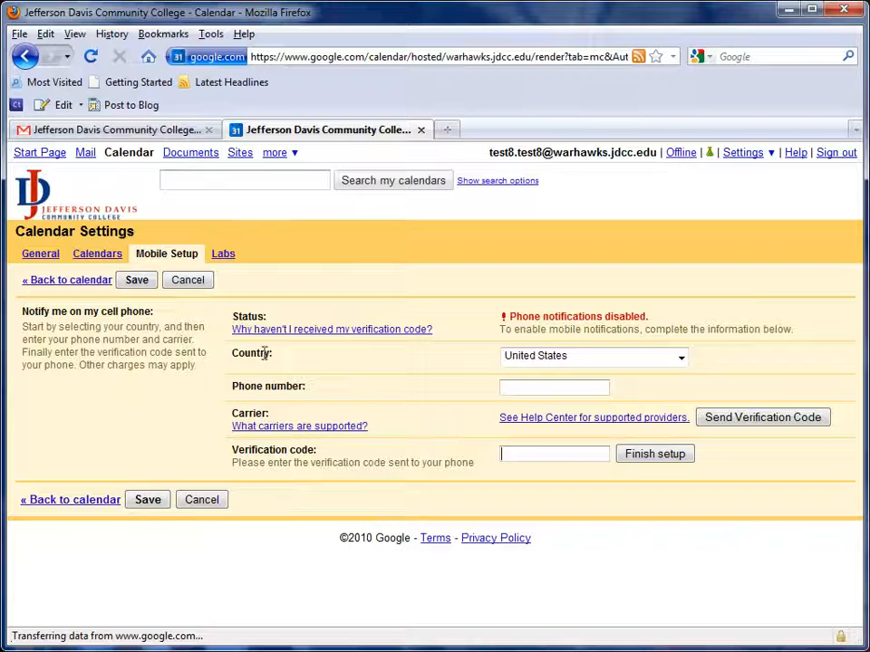
Set the location-based weather display to °F in the general calendar settings and save them.
click(34, 257)
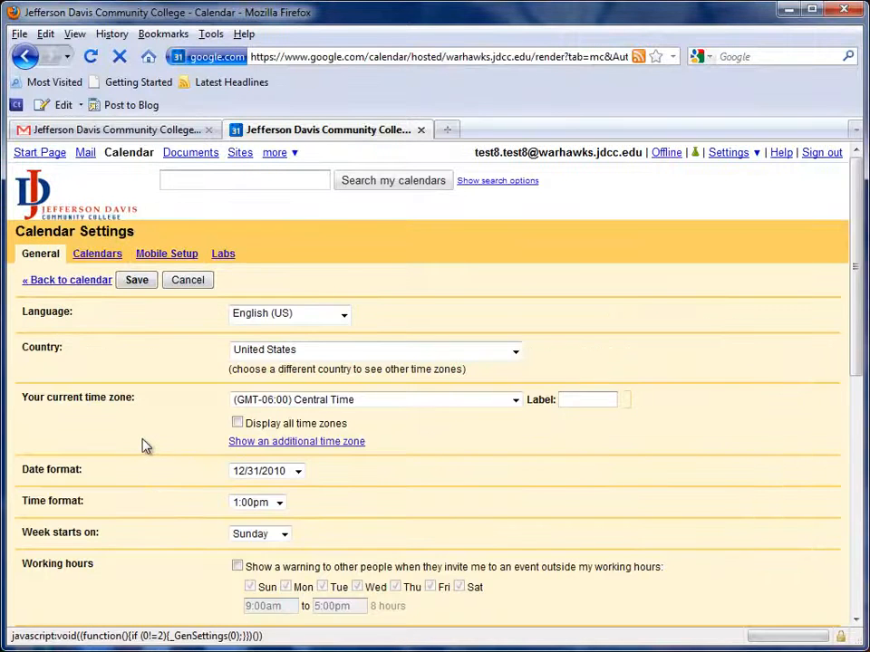
scroll(145, 446, down, 2)
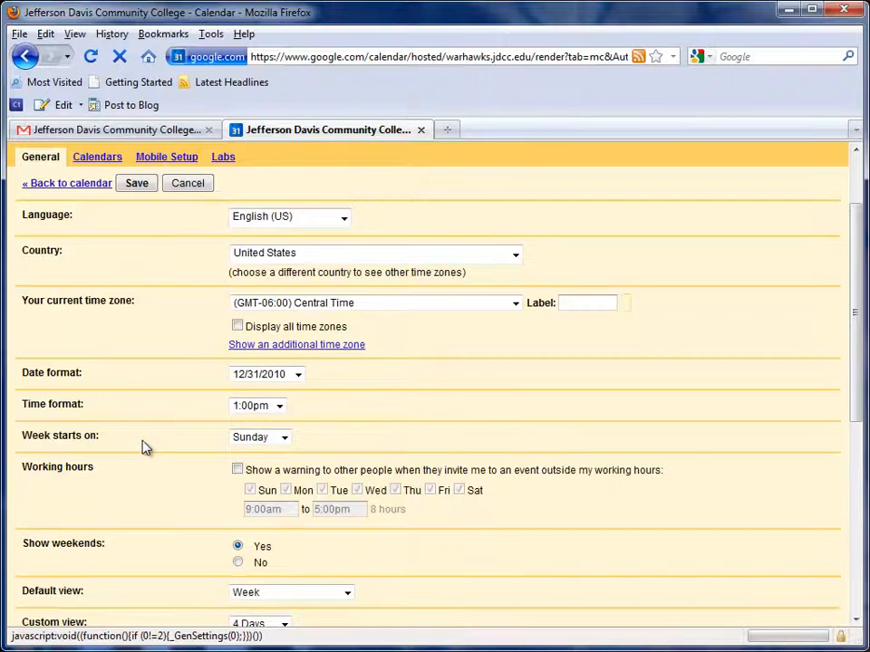
scroll(145, 447, down, 2)
scroll(145, 447, down, 2)
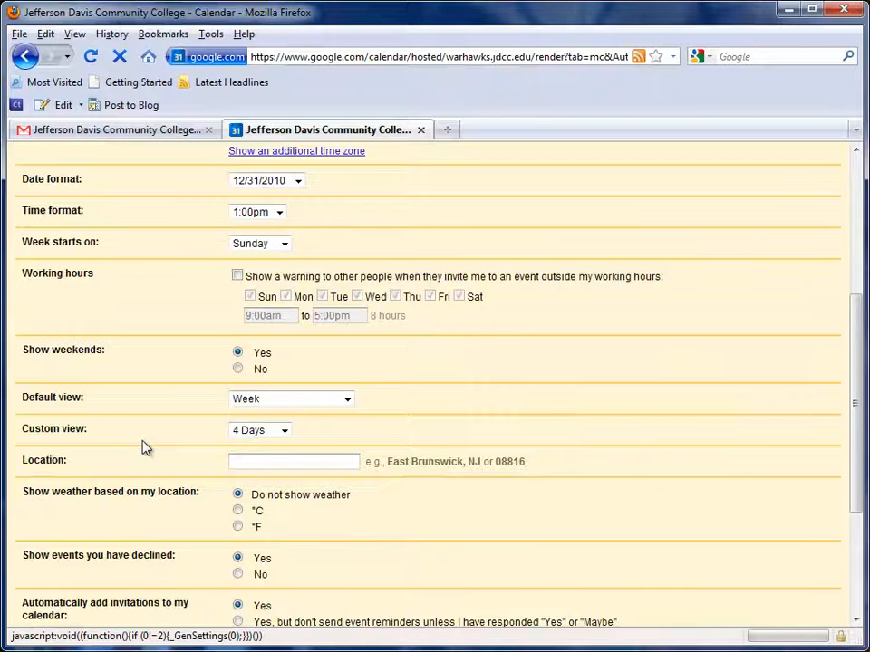
click(239, 528)
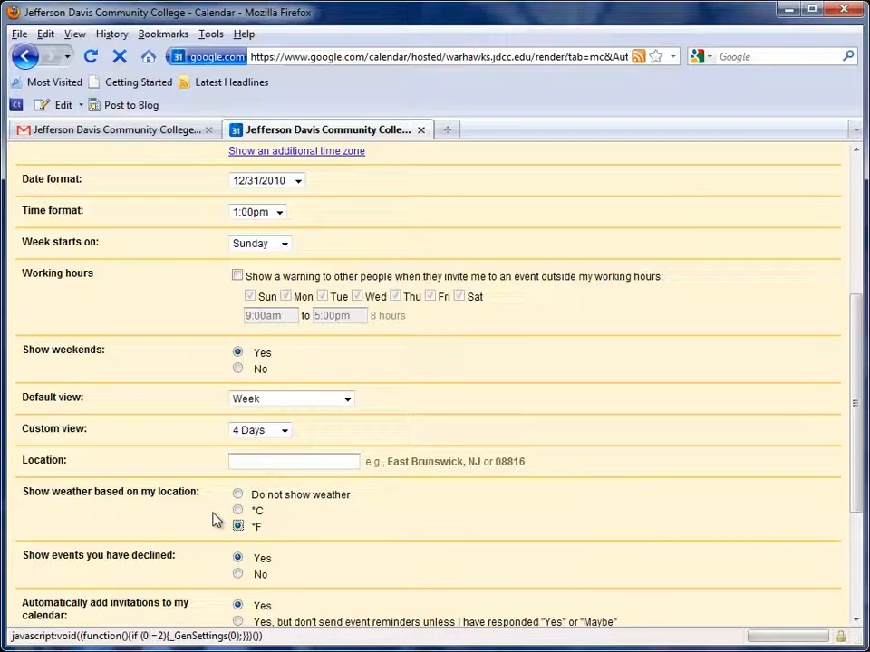
scroll(217, 519, down, 4)
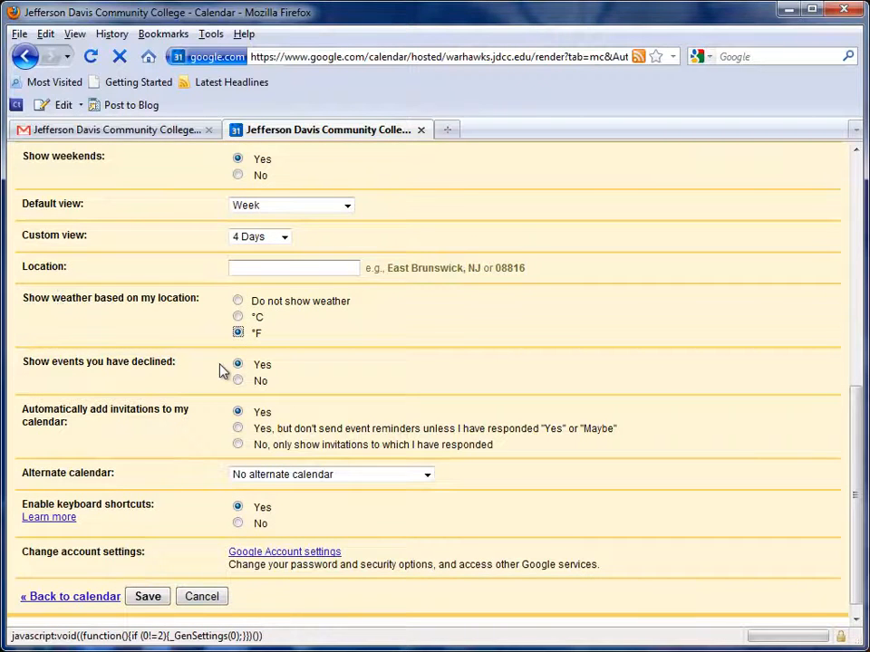
scroll(220, 370, up, 5)
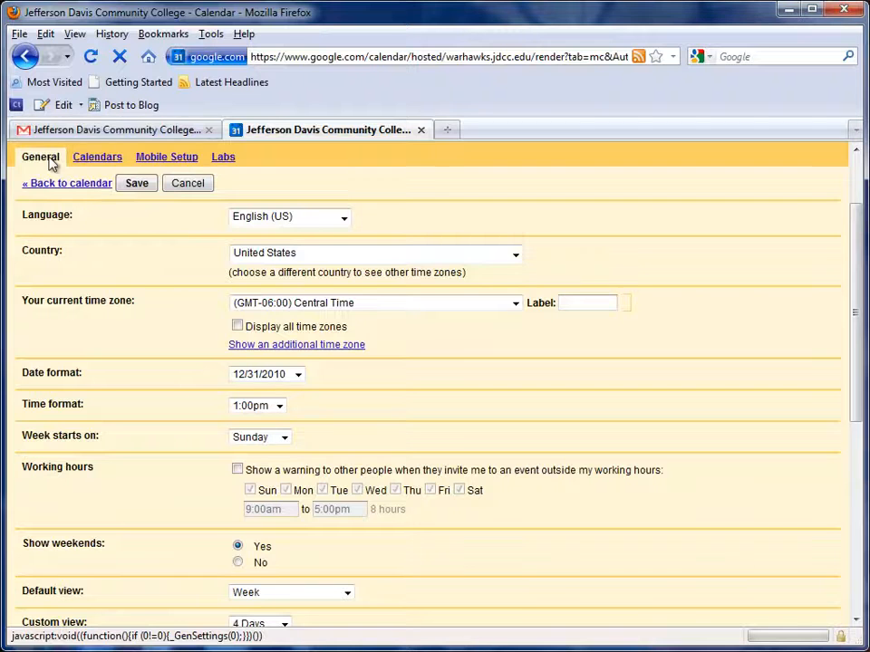
scroll(167, 447, down, 4)
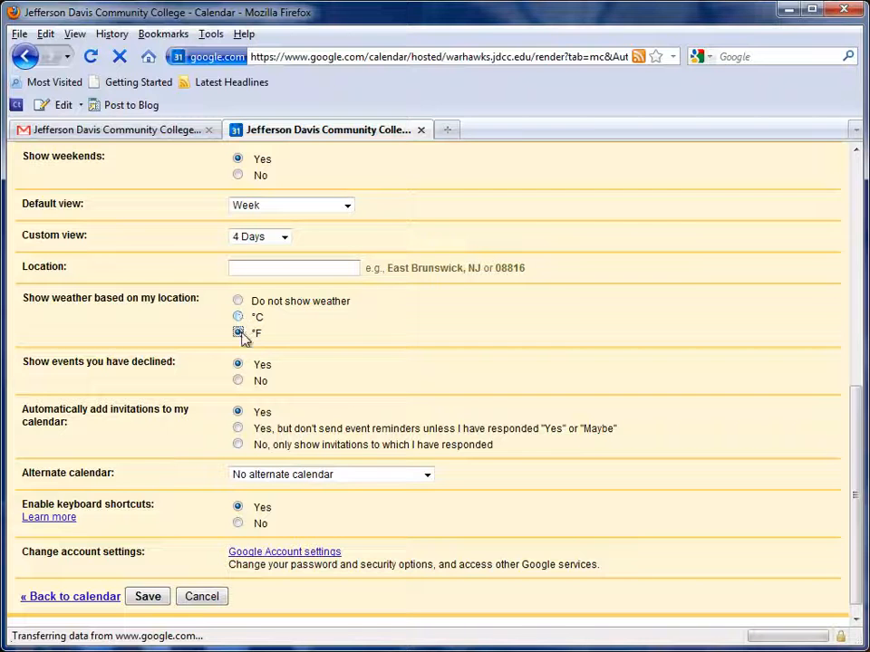
click(149, 603)
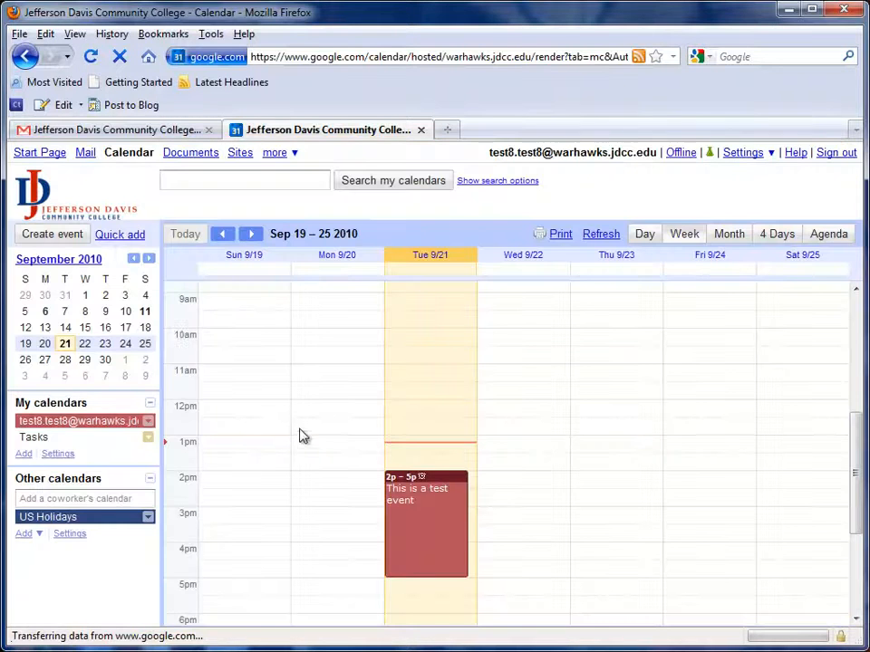
Look through the calendar in Day, Week and Month views, ending on the month of September 2010.
scroll(302, 440, down, 3)
scroll(302, 440, up, 5)
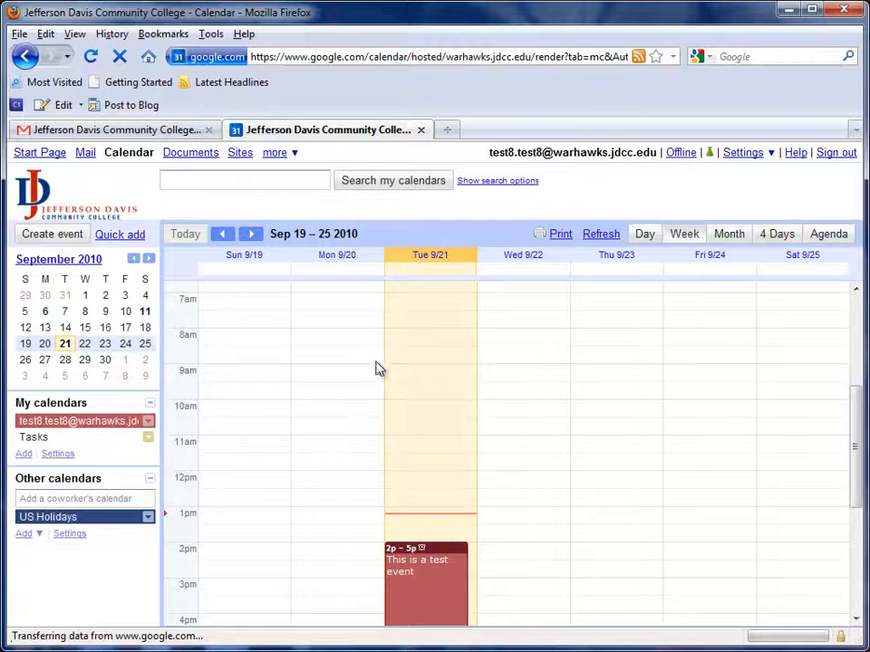
click(647, 234)
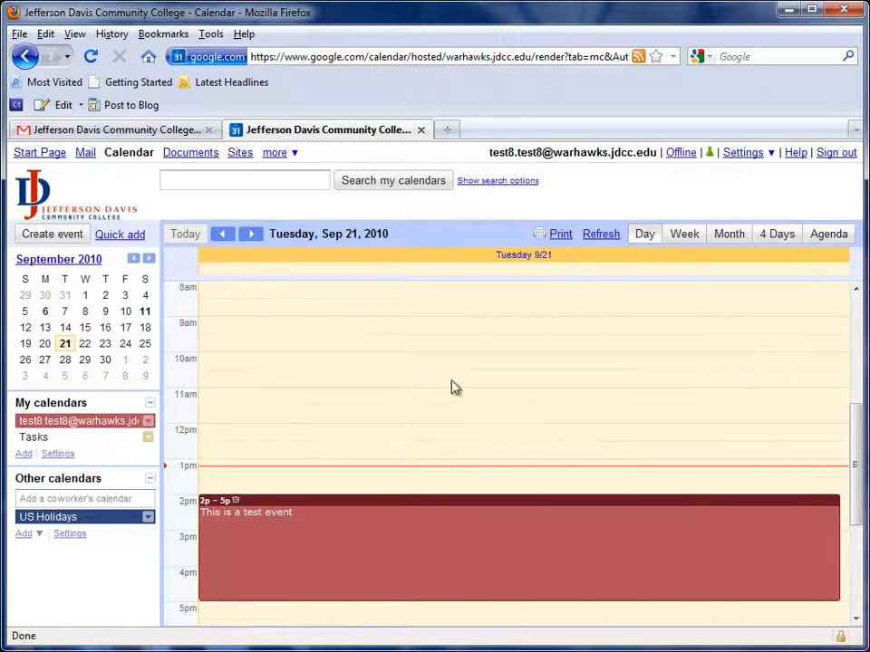
click(678, 234)
click(720, 238)
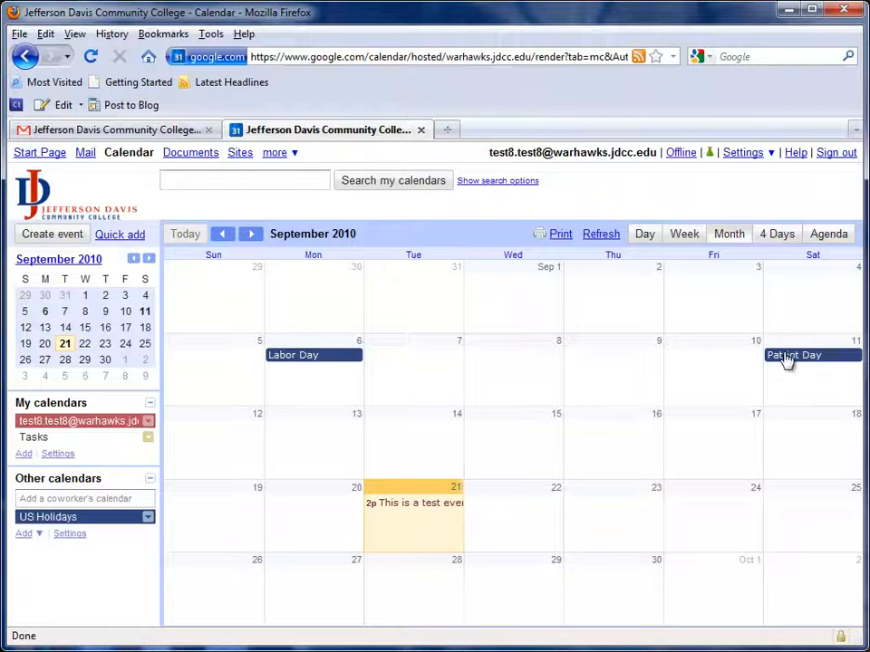
Look through the calendar in 4 Days and Agenda views, ending in Week view.
click(774, 239)
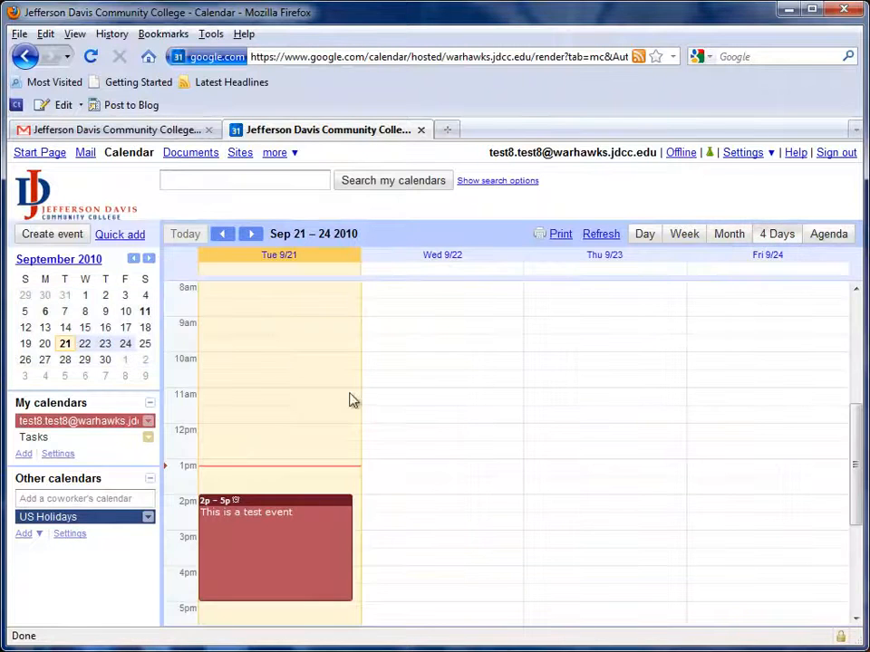
click(823, 237)
scroll(577, 386, down, 2)
scroll(581, 389, up, 2)
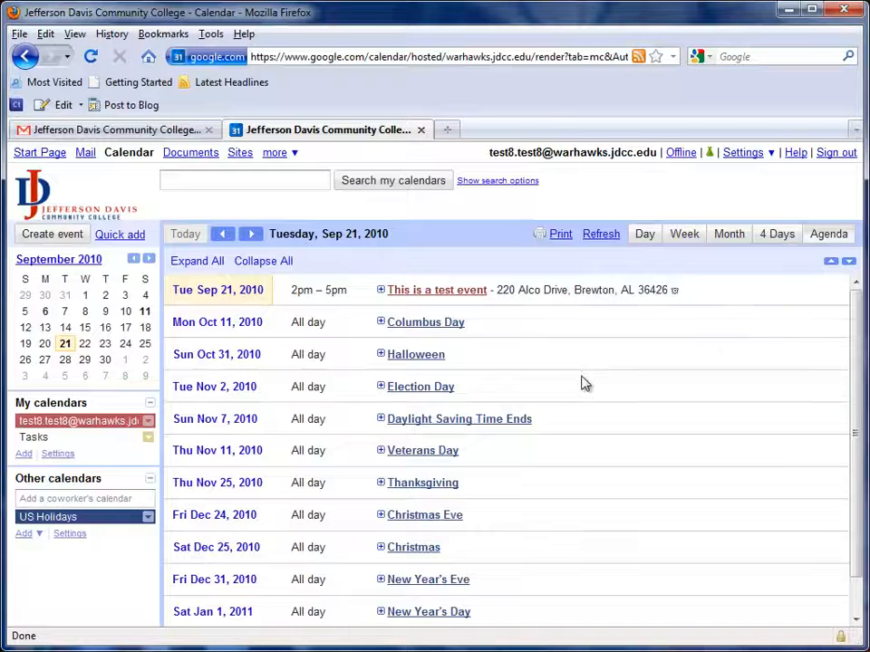
click(693, 234)
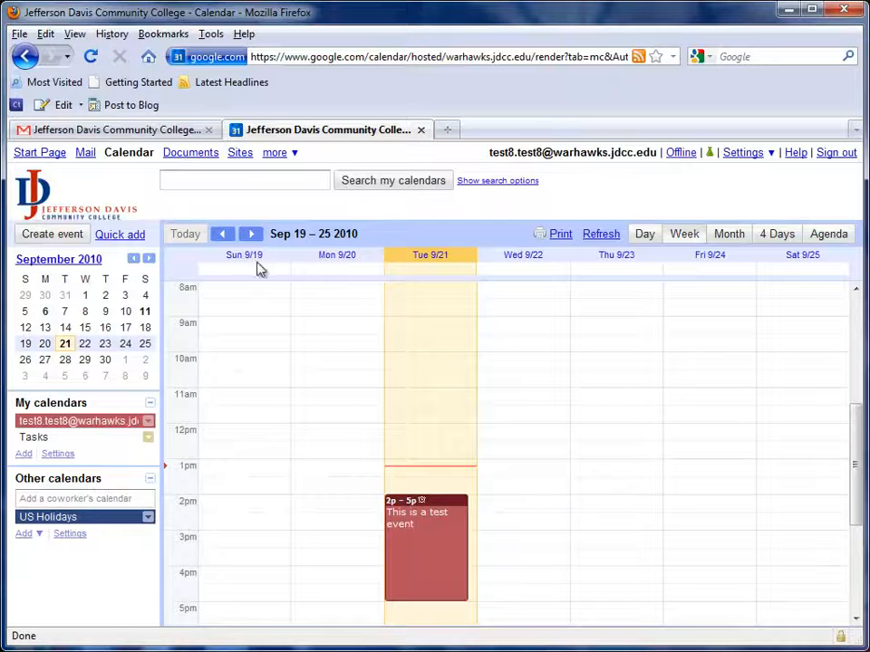
Advance the mini calendar to December 2010, view the week of December 1, and return to today's week.
click(149, 259)
click(150, 259)
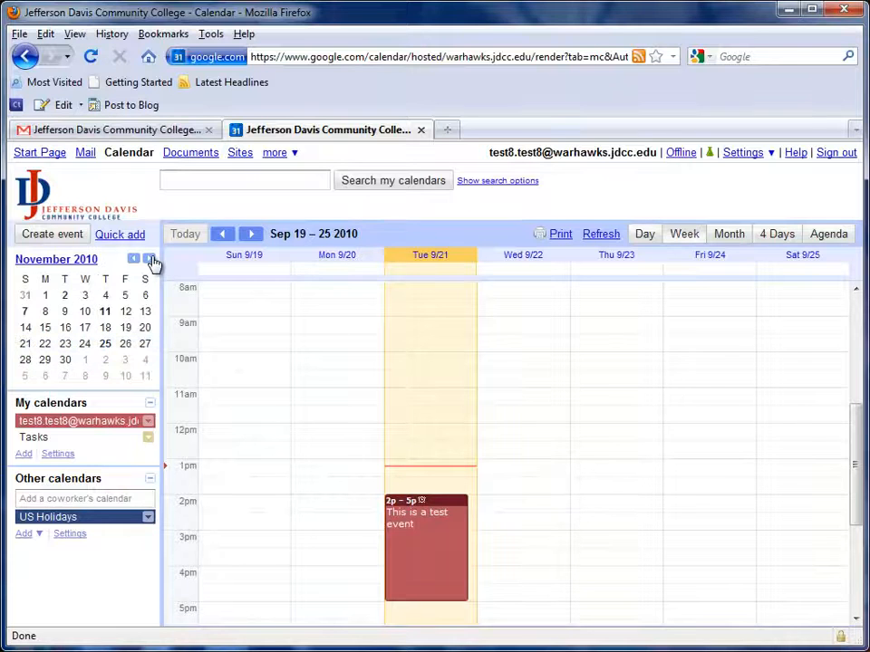
click(149, 259)
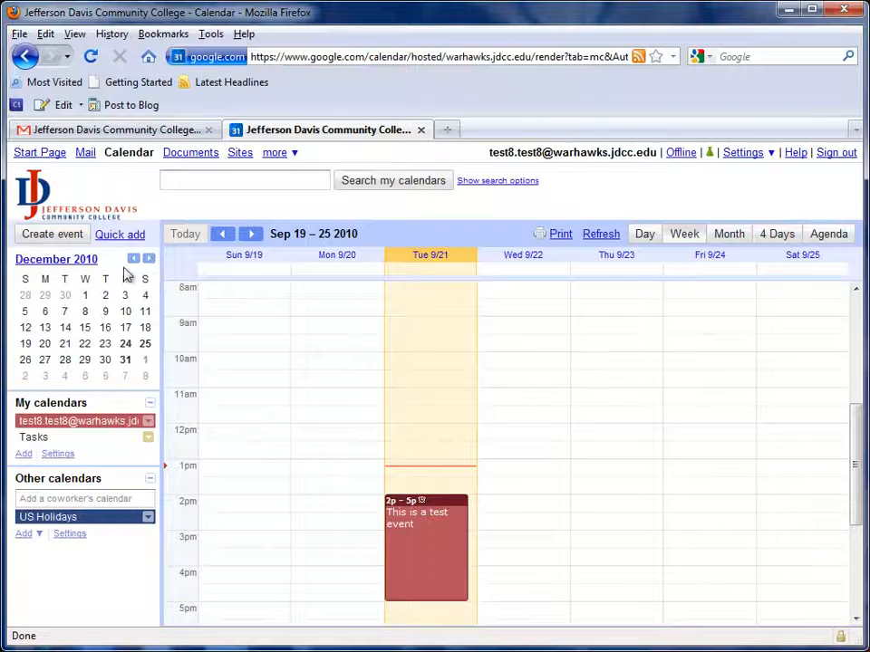
click(86, 295)
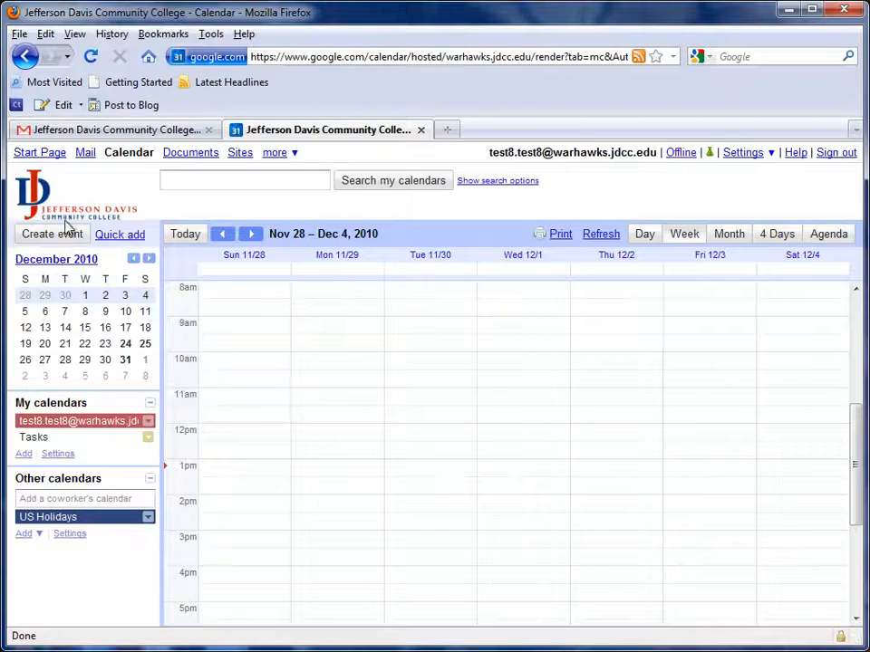
click(187, 234)
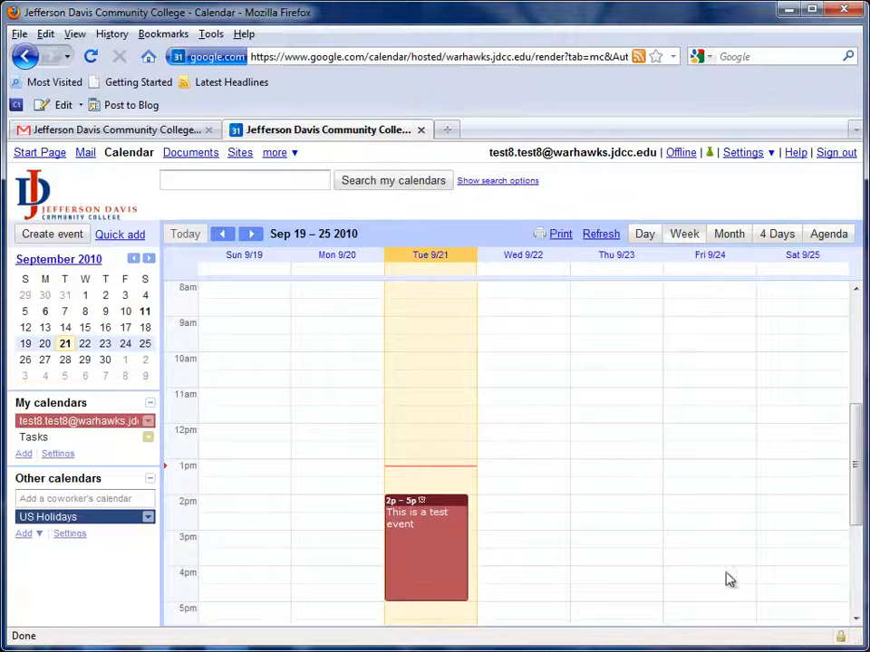
Search the calendars for "test".
text(test)
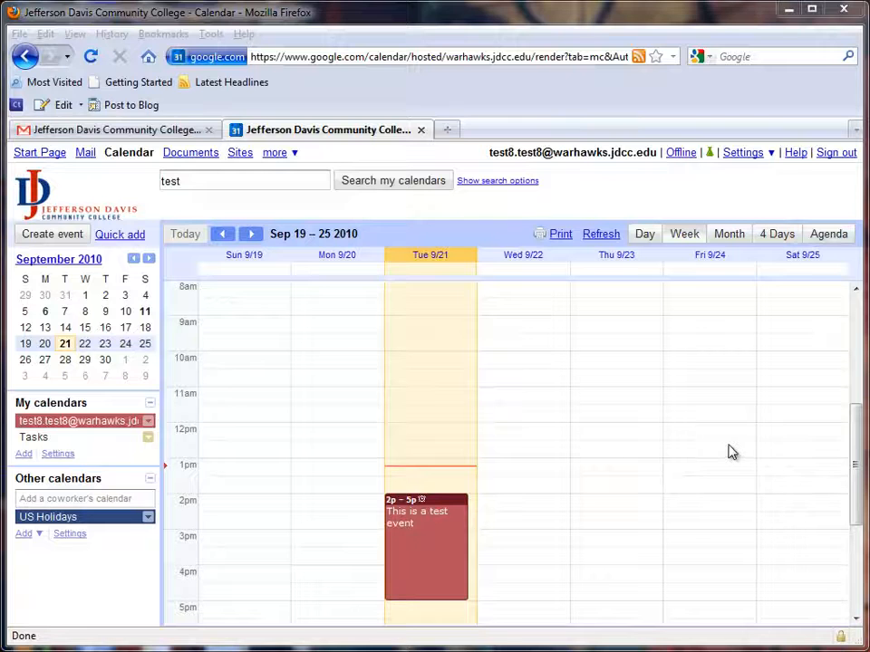
click(214, 182)
key(BackSpace)
key(BackSpace)
key(BackSpace)
key(BackSpace)
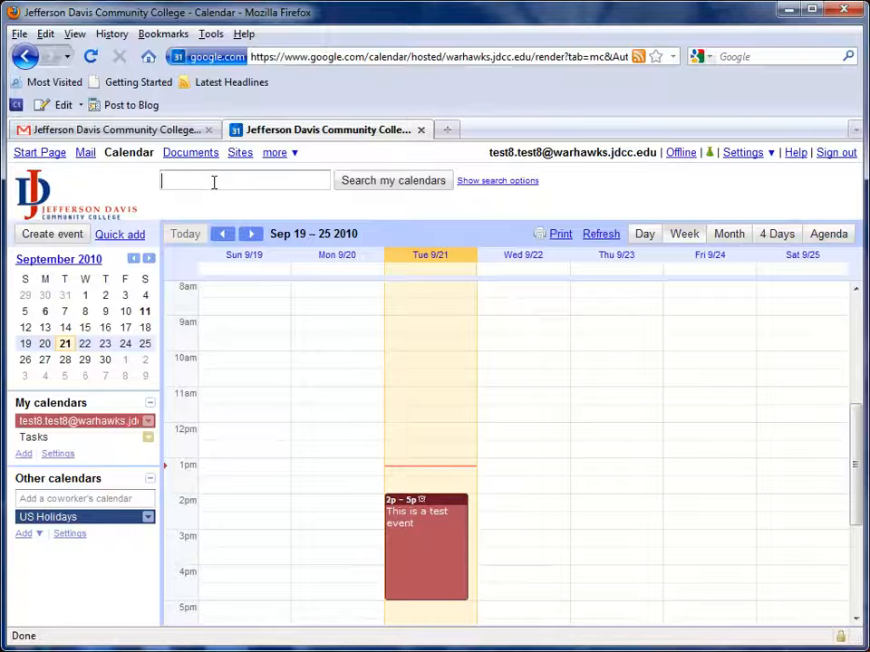
text(est)
click(356, 186)
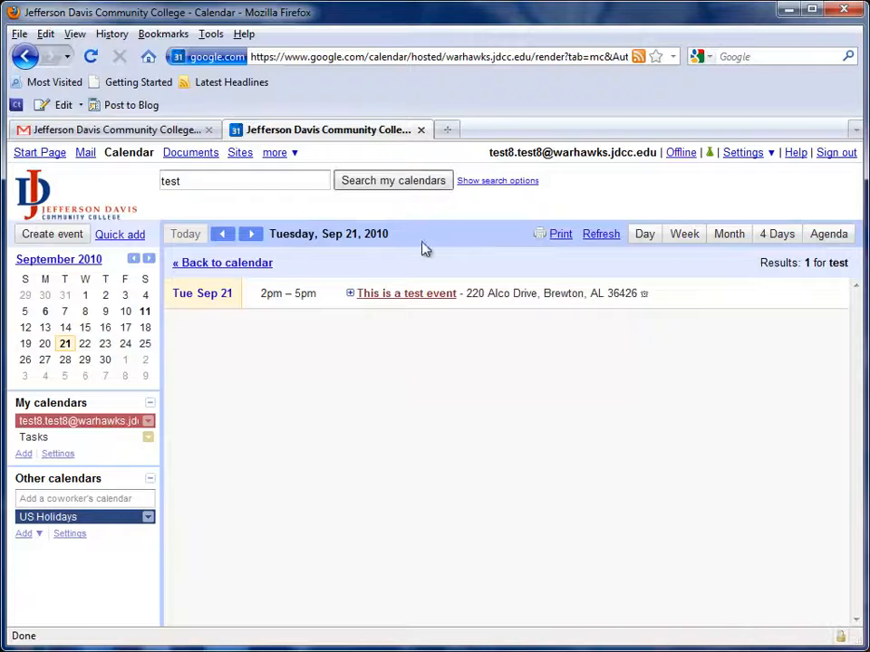
Expand the found test event, check its location on the map, and return from the search results to the calendar.
click(350, 295)
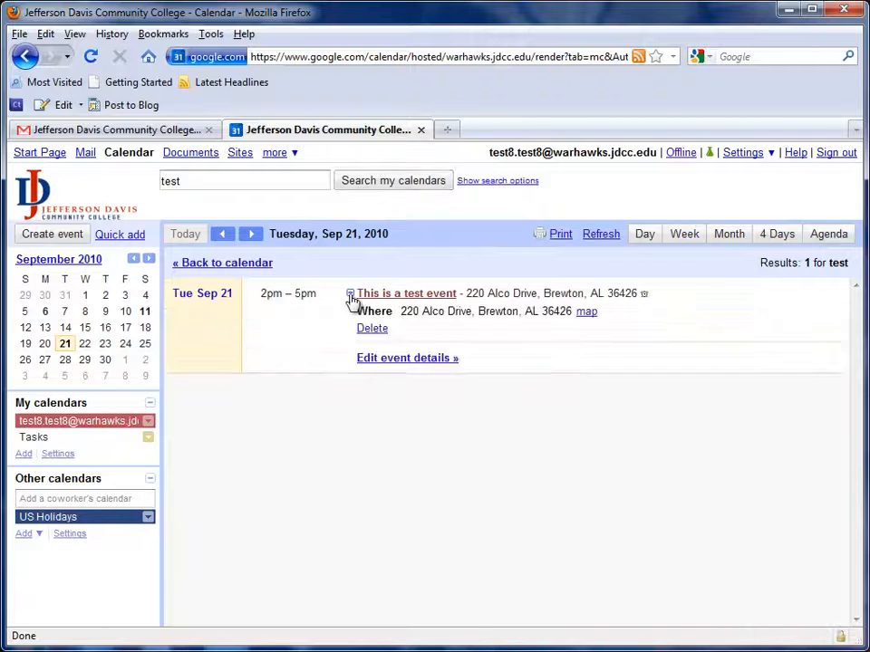
click(588, 313)
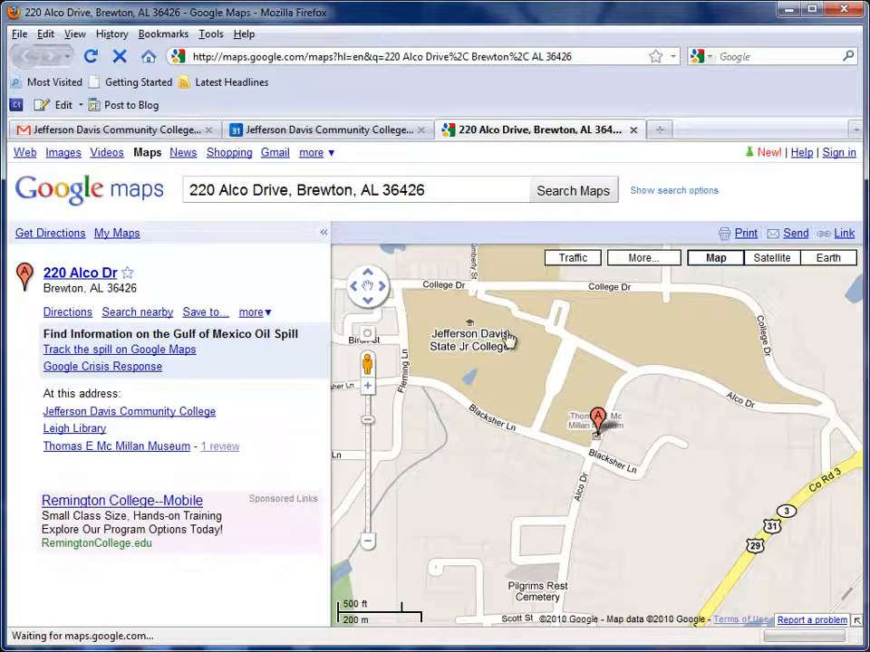
click(633, 130)
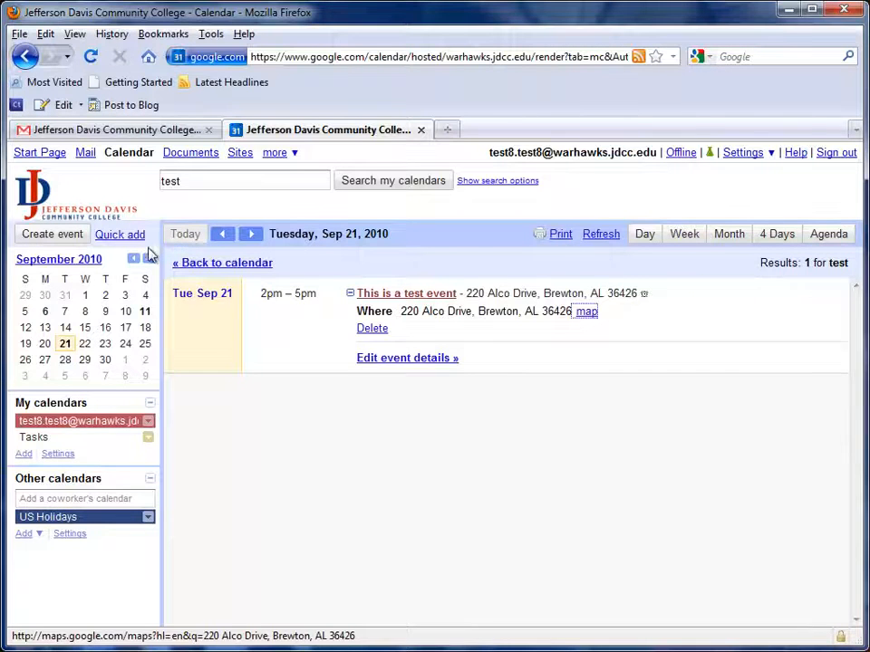
click(193, 264)
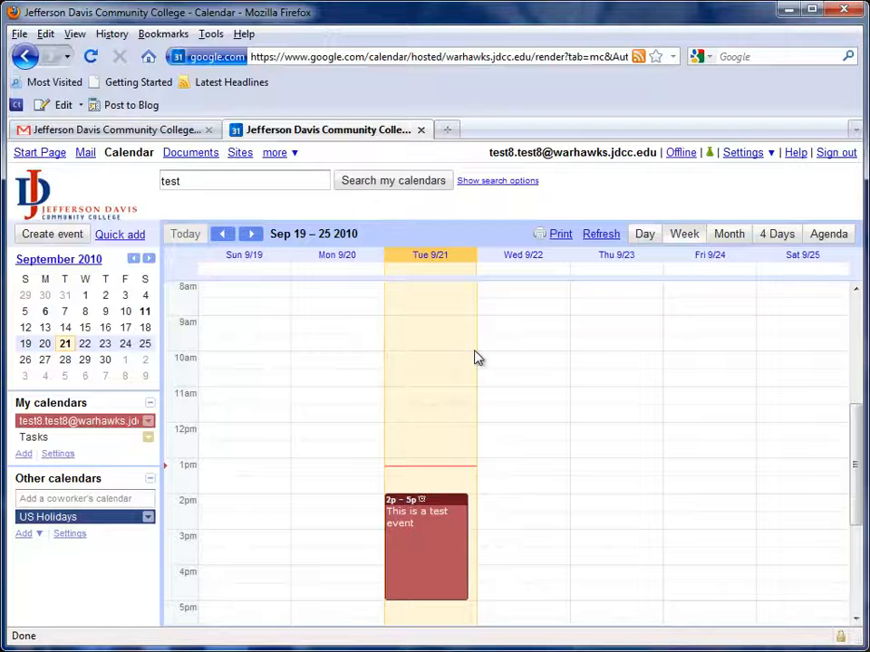